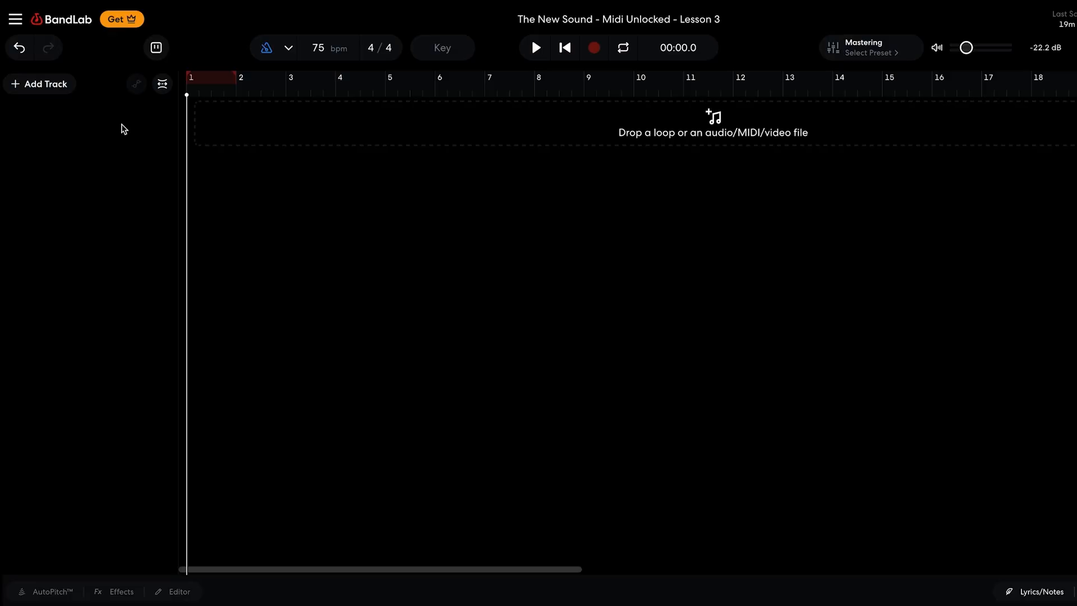
Step: Add a virtual instrument track and load the R&B drum kit onto it
left_click(56, 85)
left_click(102, 205)
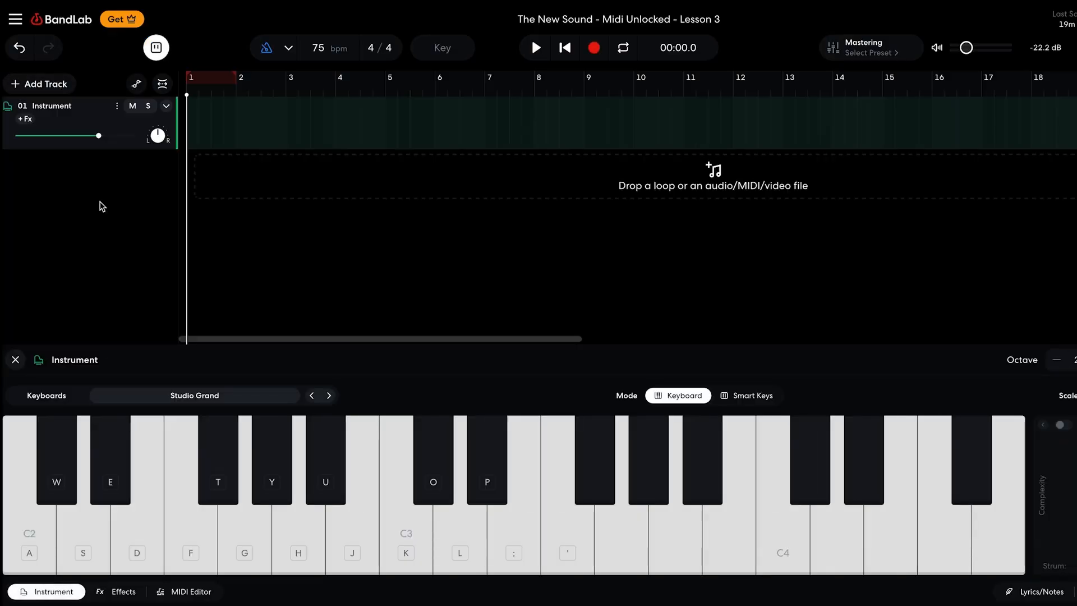
left_click(174, 396)
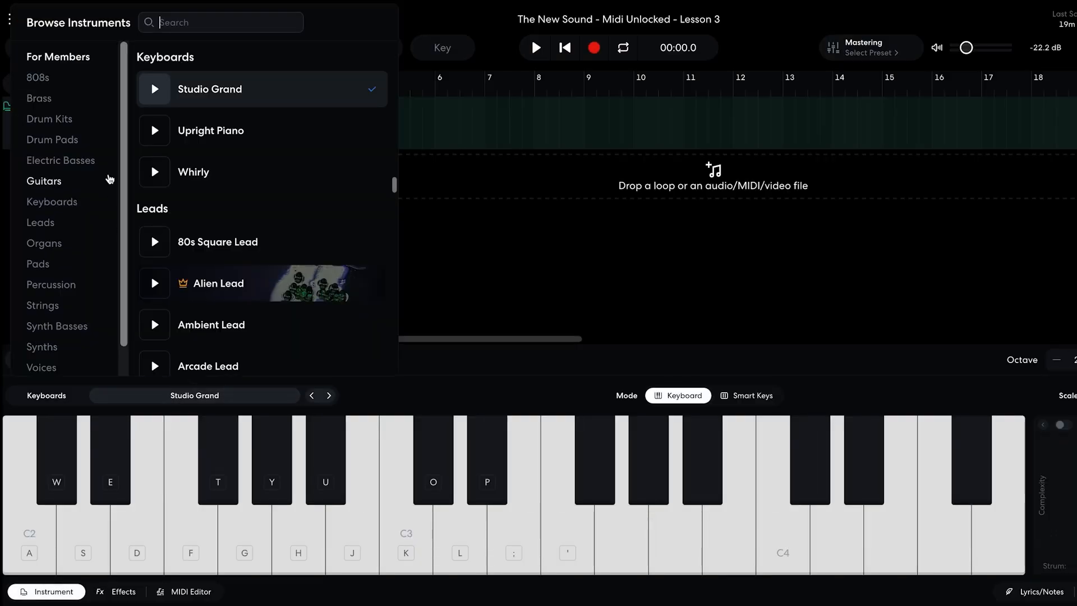
left_click(72, 117)
scroll(212, 164, "down", 10)
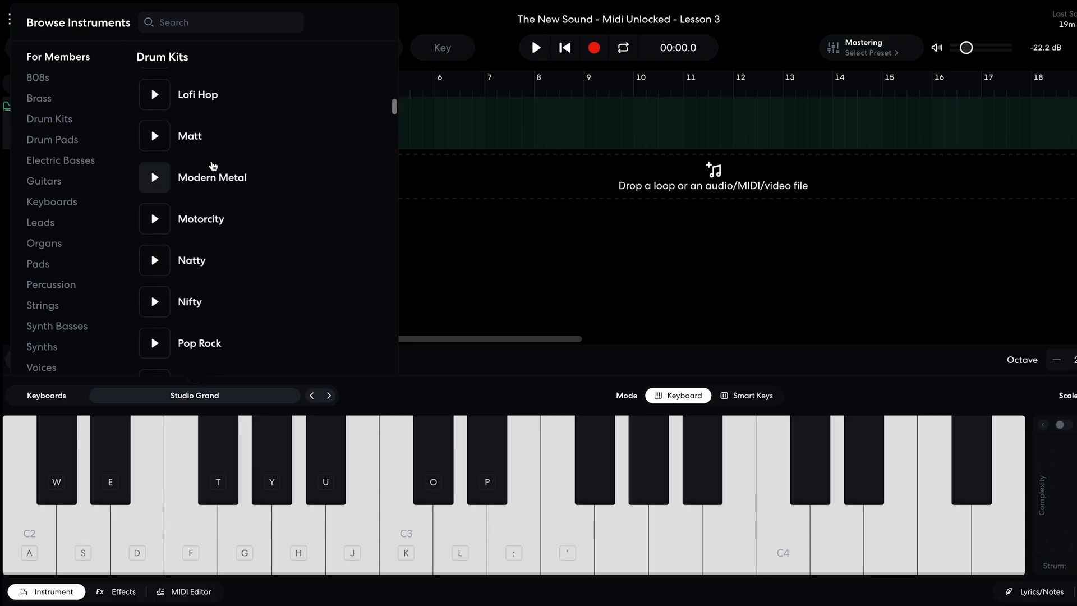
scroll(212, 166, "down", 5)
left_click(210, 278)
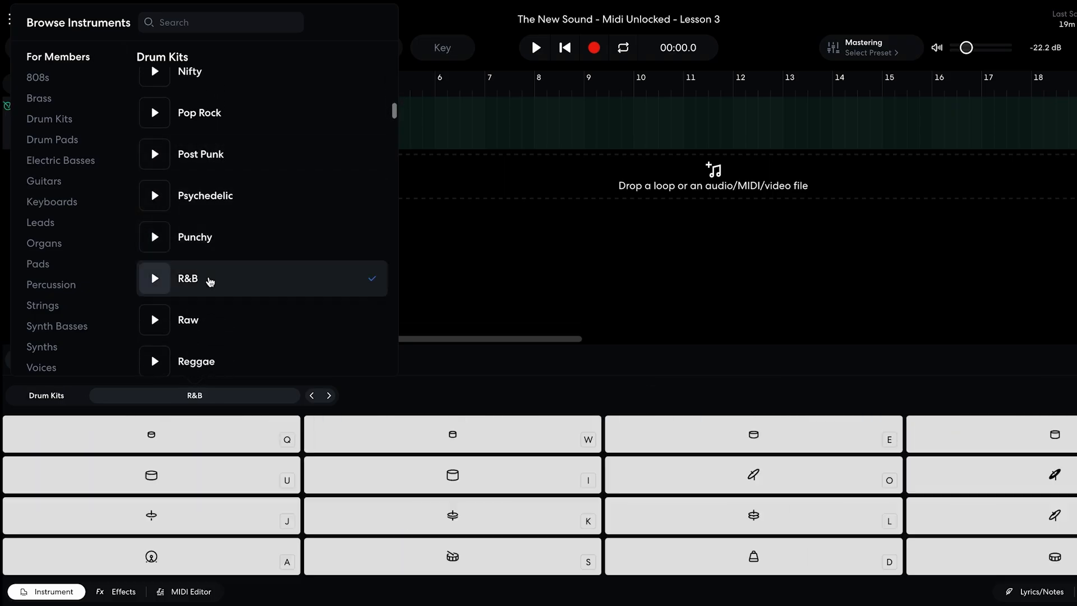
left_click(469, 127)
left_click(25, 364)
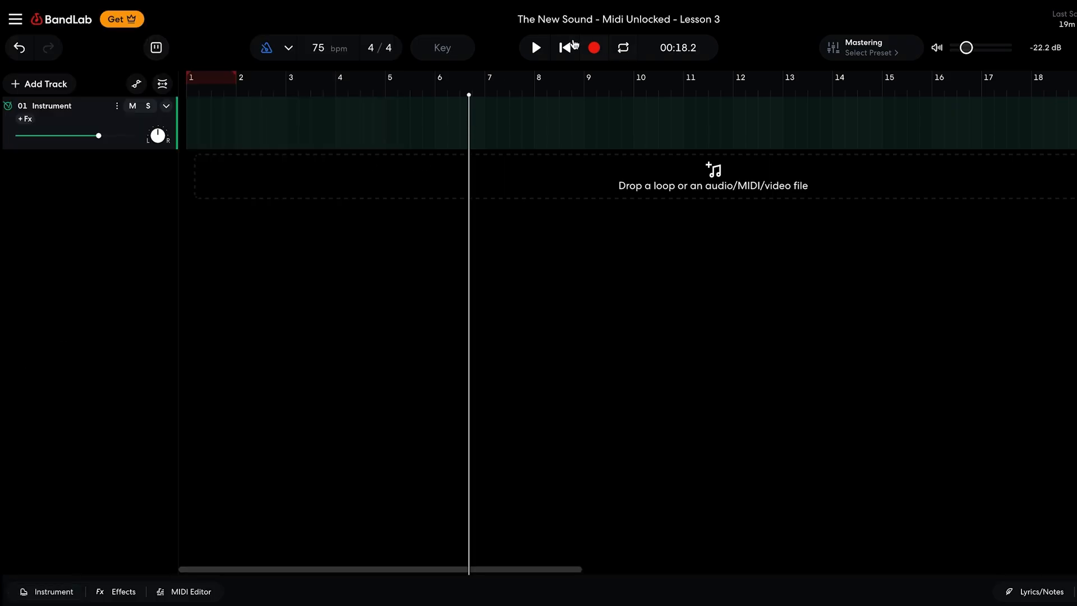
Step: Record a two-bar drum beat on the drum track from the start of the song
left_click(565, 47)
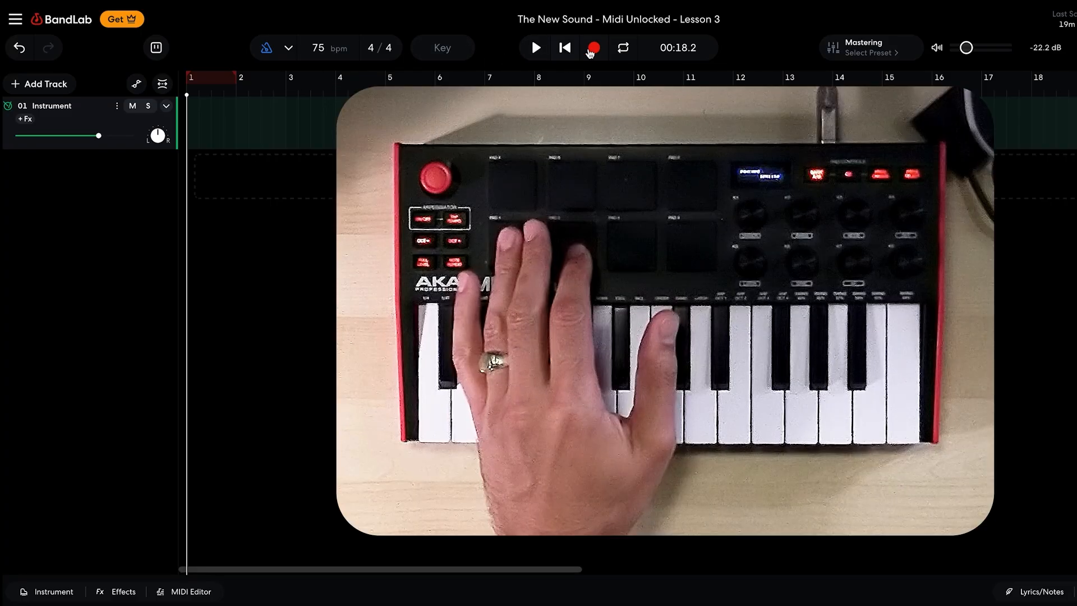
left_click(594, 48)
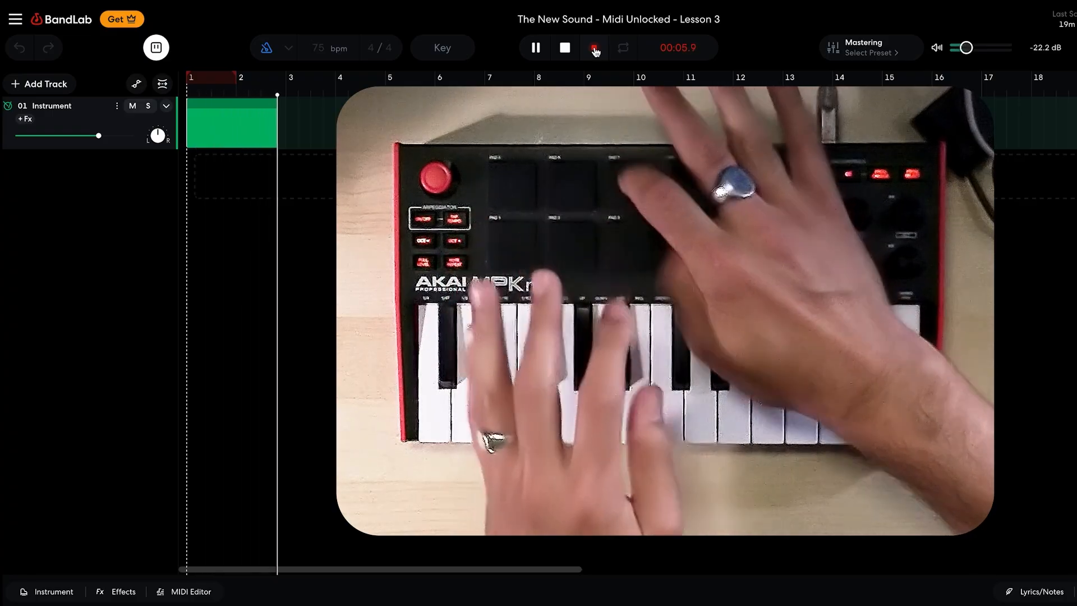
left_click(596, 52)
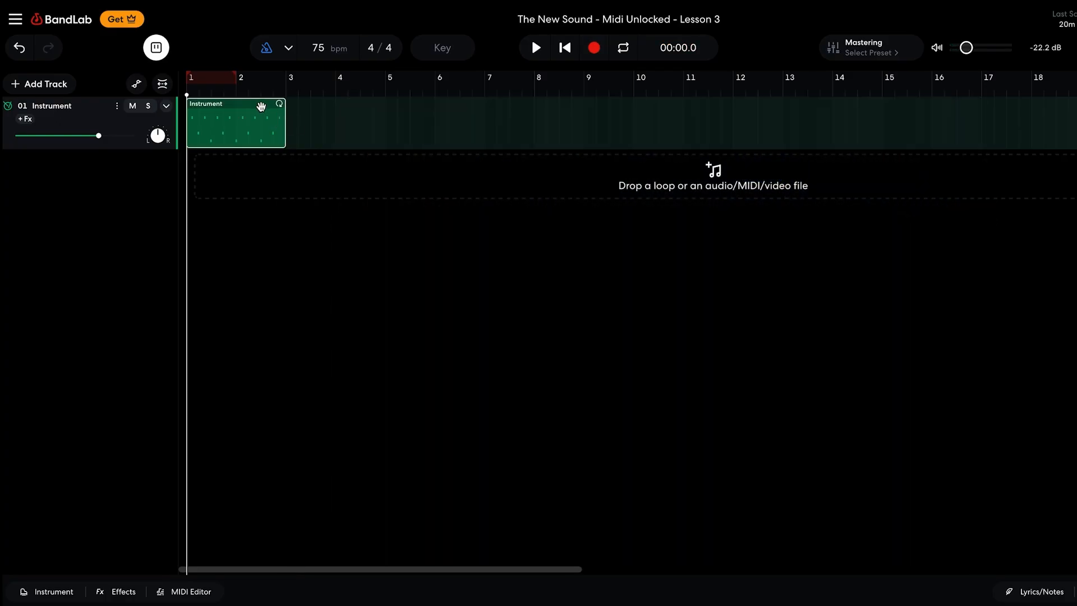
Step: Quantize all notes of the recorded drum region to 1/8 and turn off the metronome
double_click(261, 106)
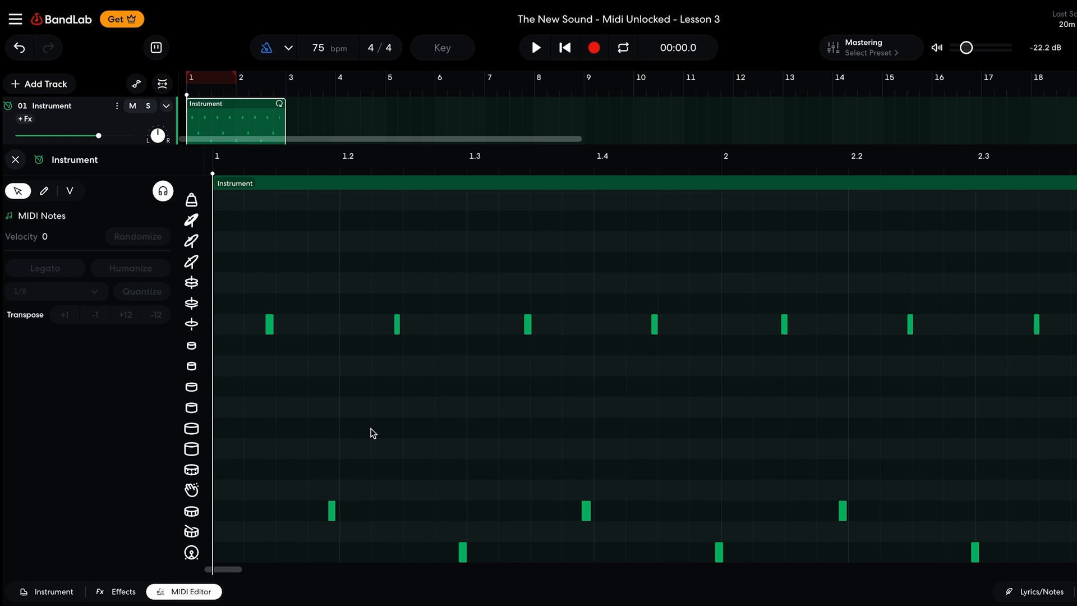
key("ctrl+a")
left_click(134, 293)
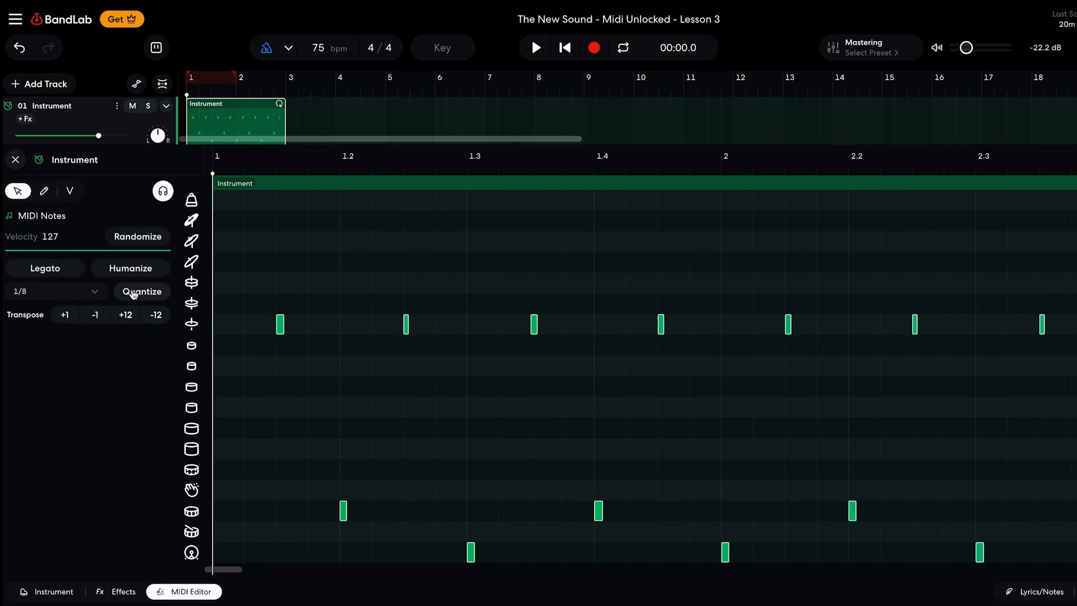
left_click(274, 534)
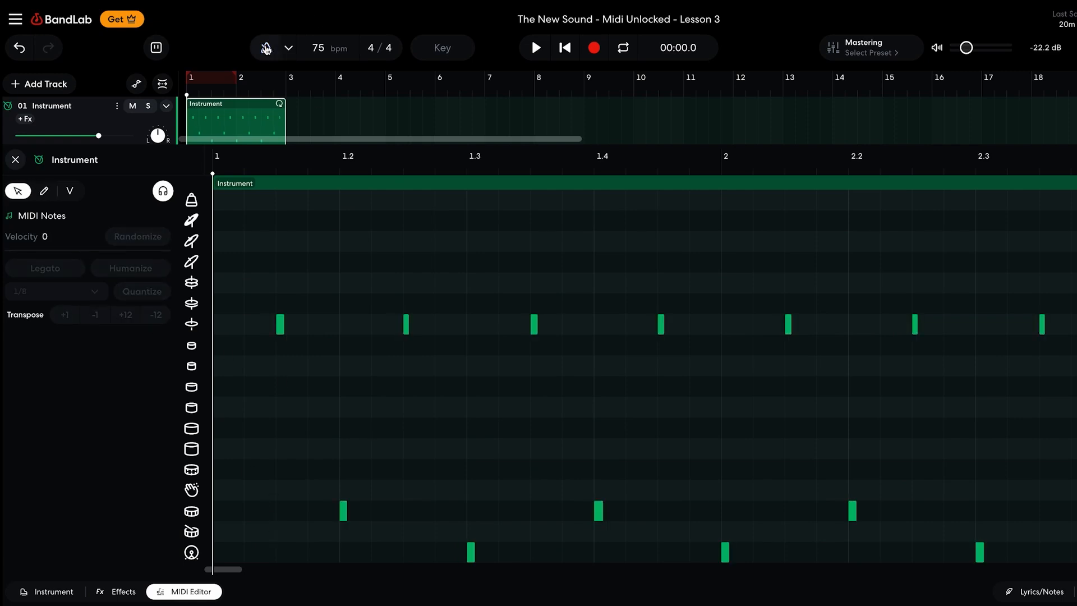
Step: Play back the drum beat and draw in a kick note on the first beat of bar 1
key("space")
key("space")
left_click(44, 193)
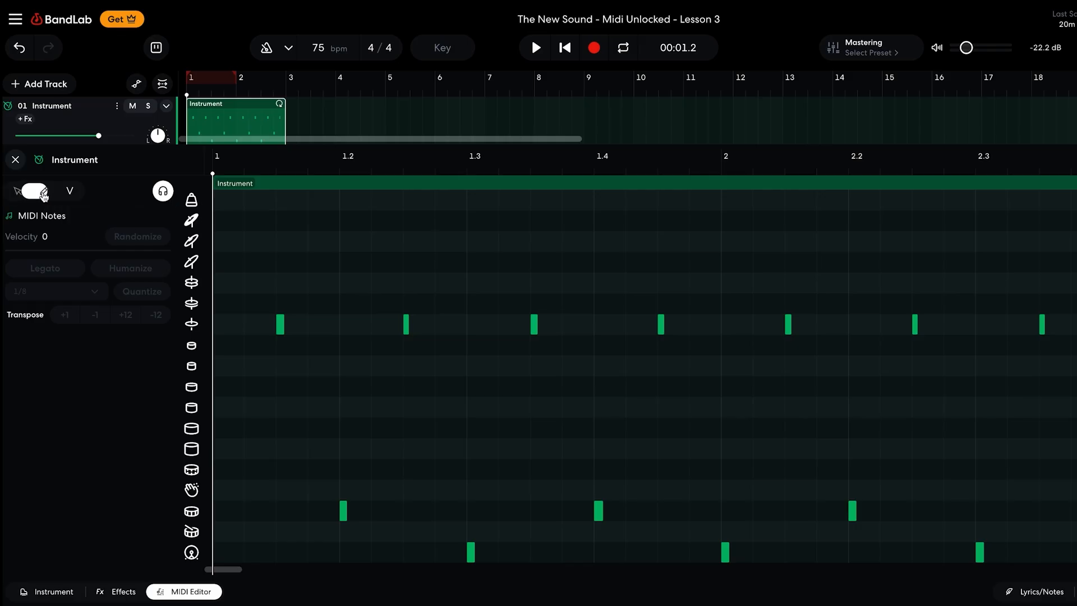
left_click(218, 555)
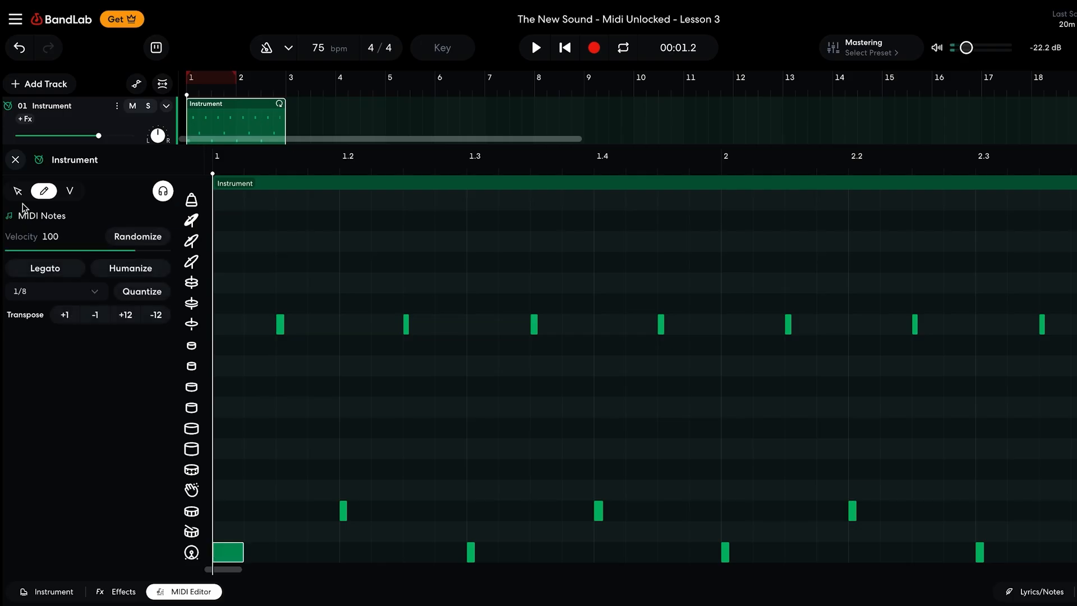
left_click(16, 161)
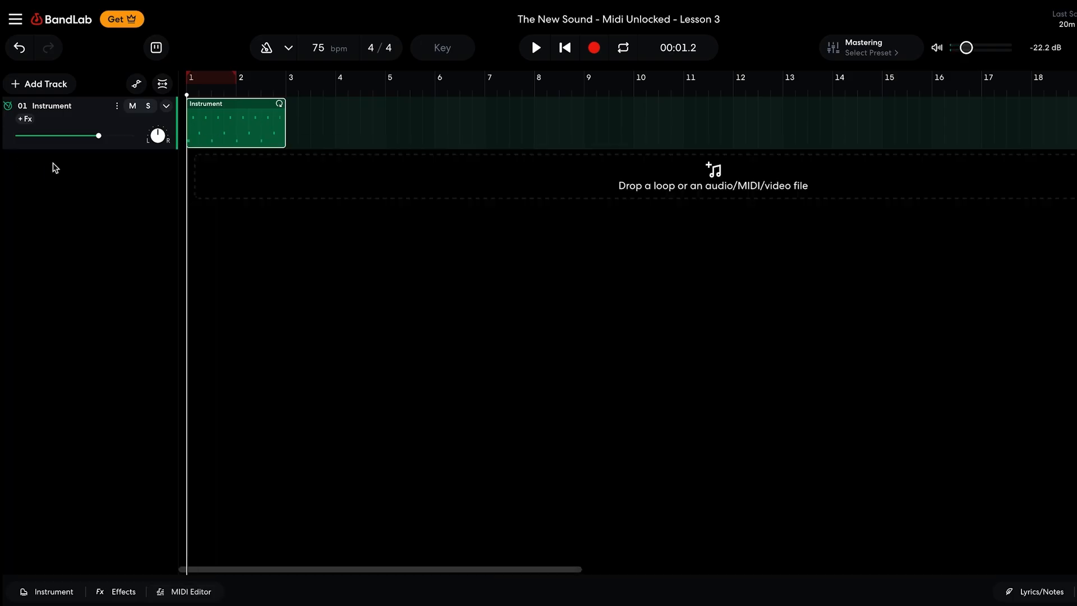
Step: Play back the drum notes and loop the drum region out to bar 15
double_click(209, 111)
key("space")
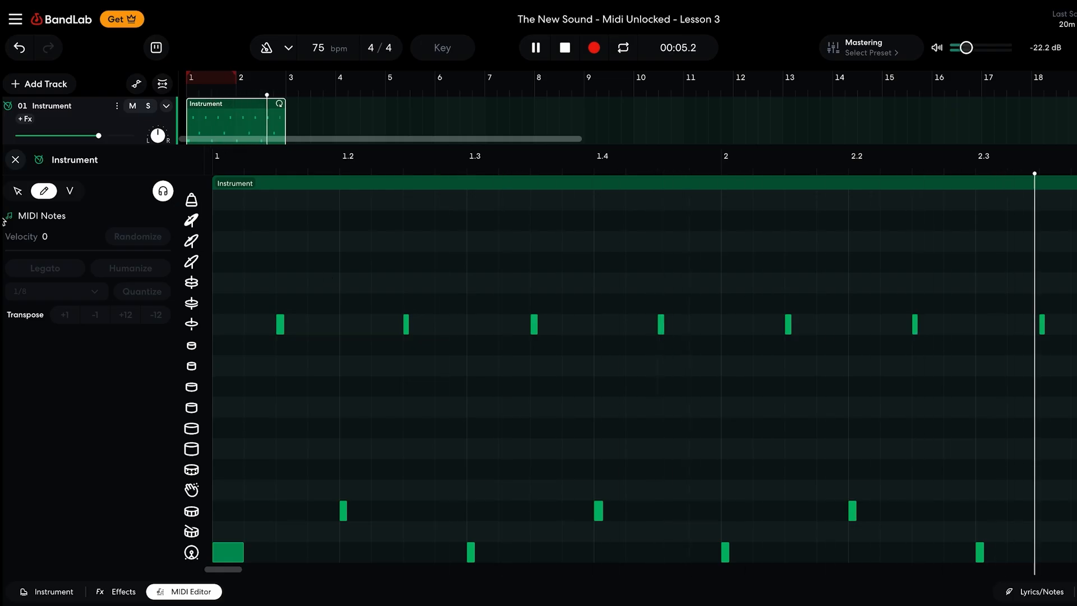
left_click(16, 160)
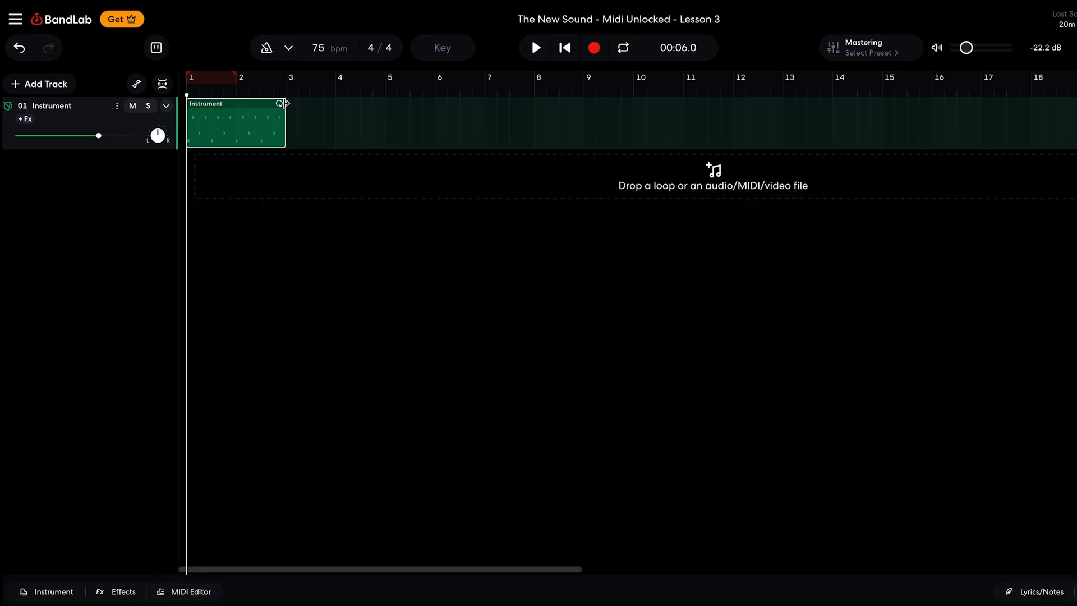
left_click_drag(285, 104, 873, 113)
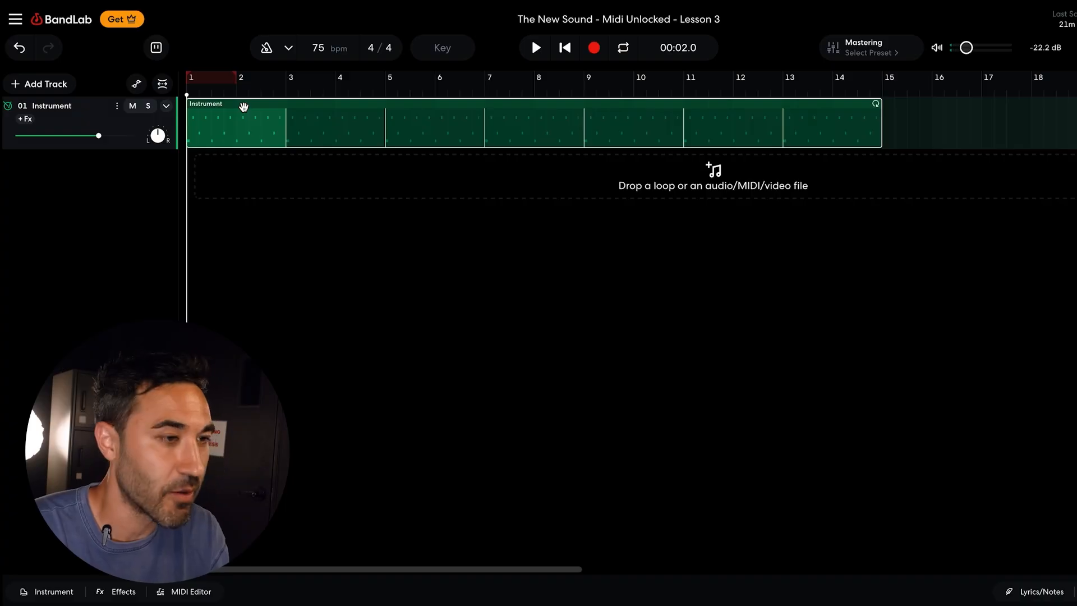
Step: Set the drum track's reverb to 36% in its effects and play back the drums
double_click(244, 107)
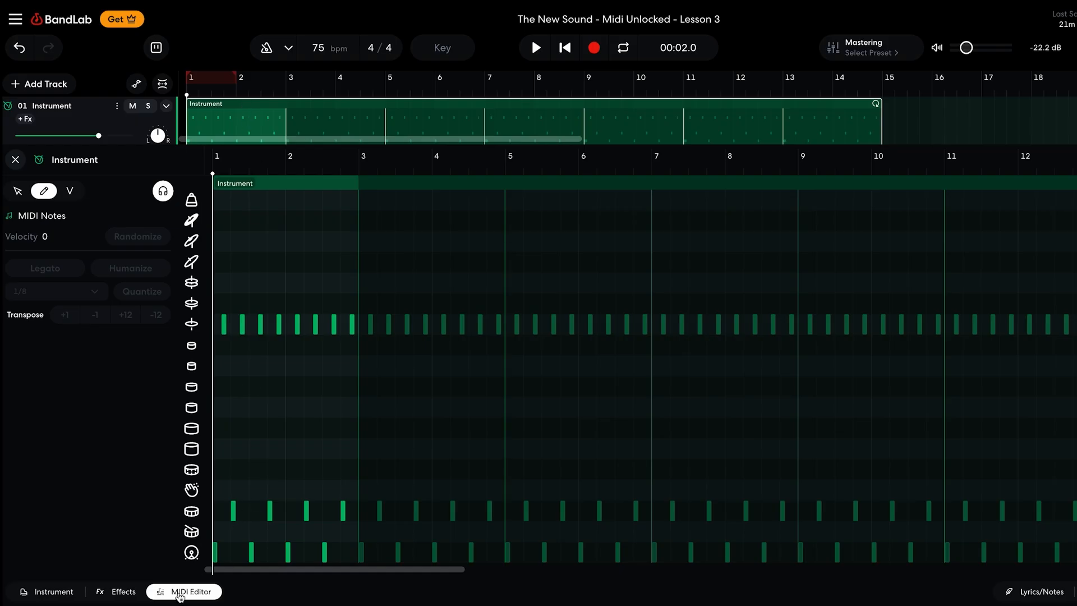
left_click(120, 592)
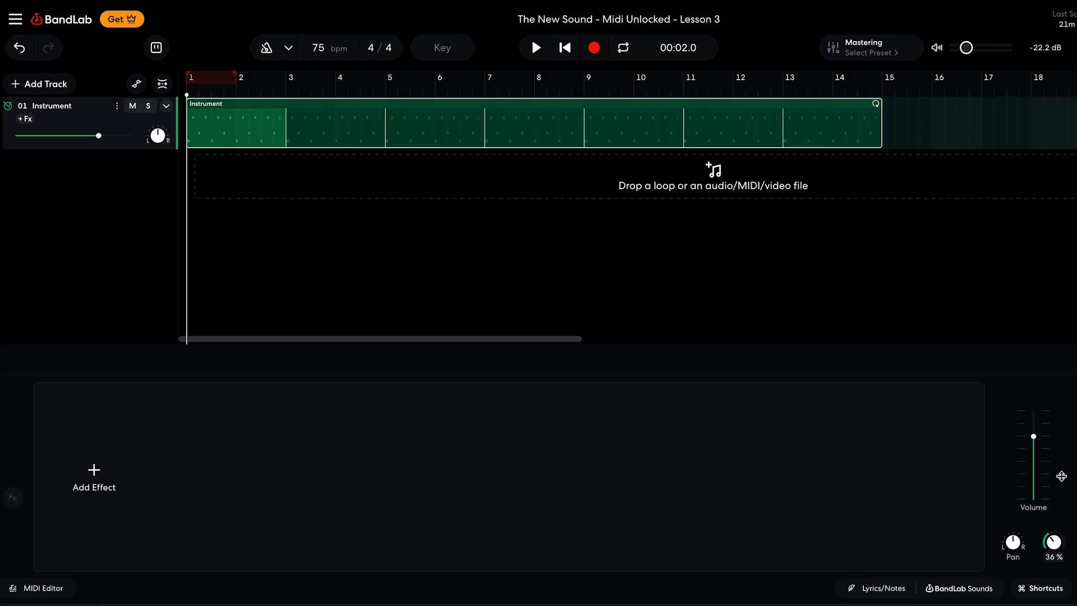
key("space")
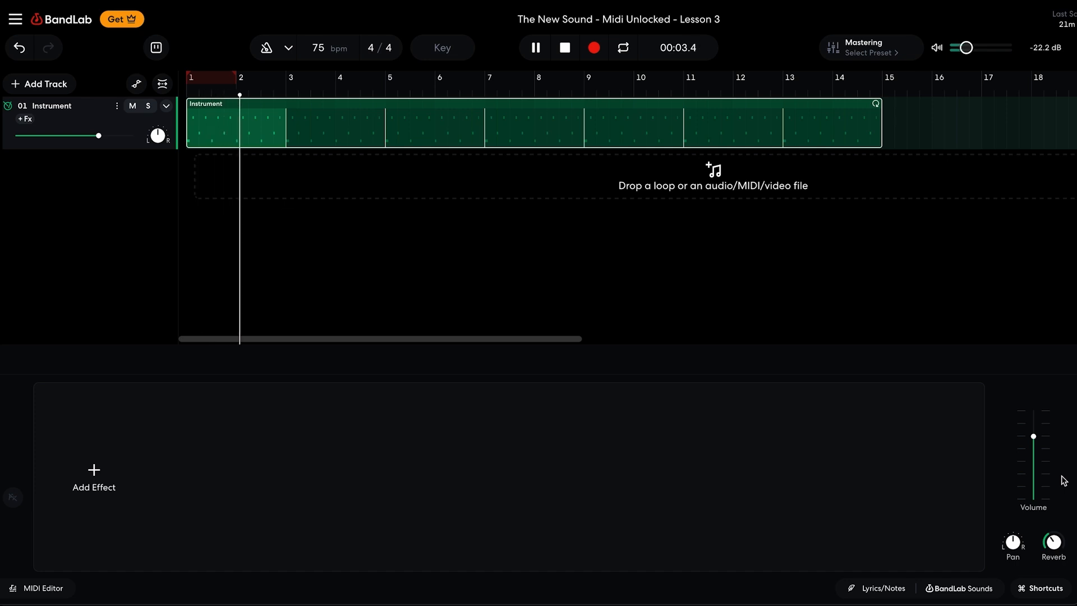
key("space")
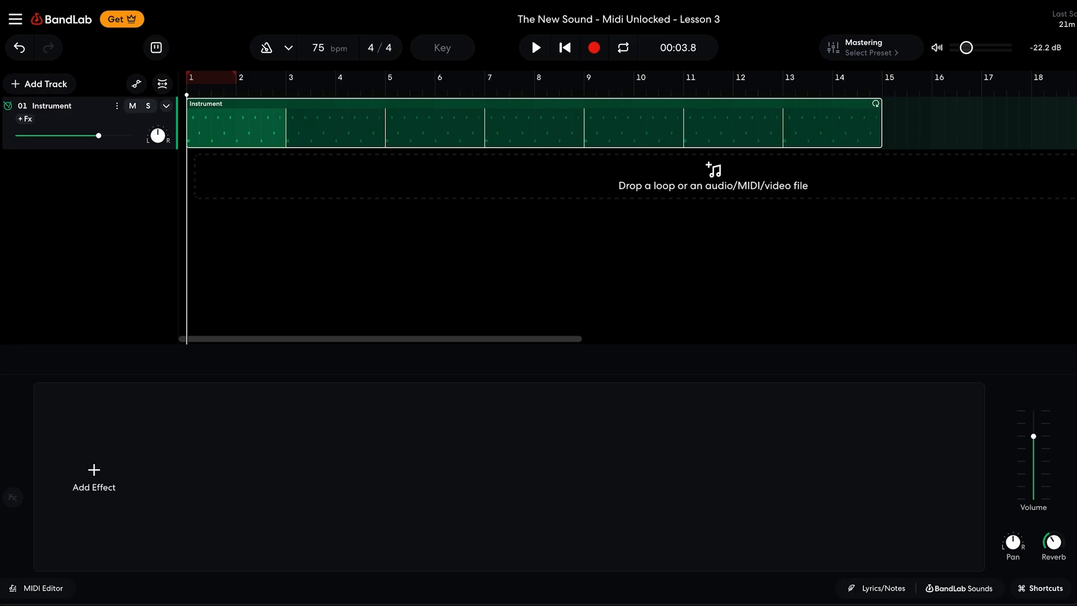
left_click(15, 359)
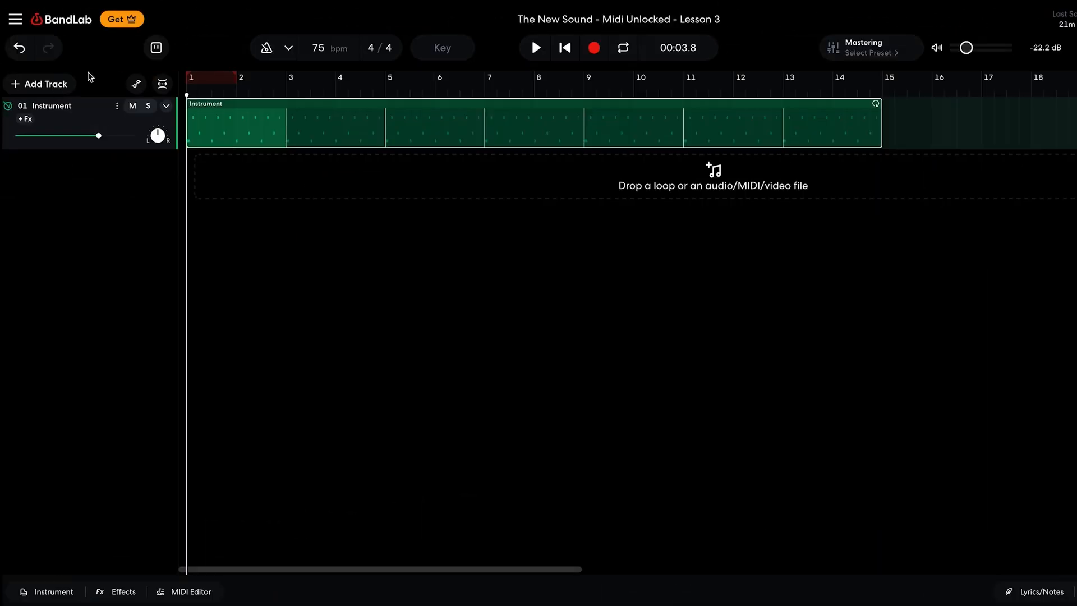
Step: Add a second virtual instrument track and load the Acoustic Guitar sound onto it
left_click(57, 89)
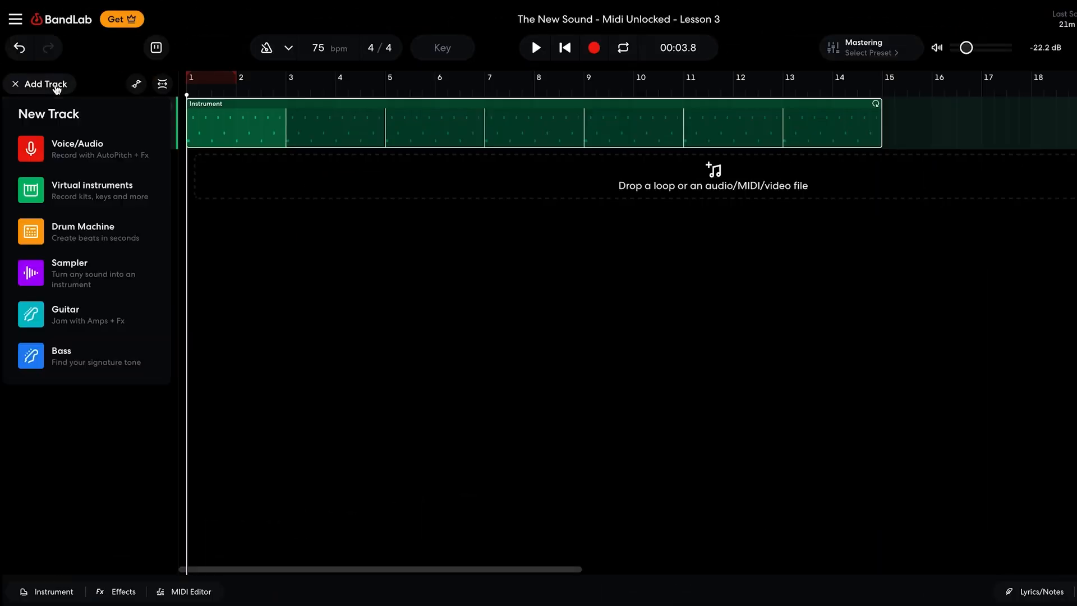
left_click(76, 191)
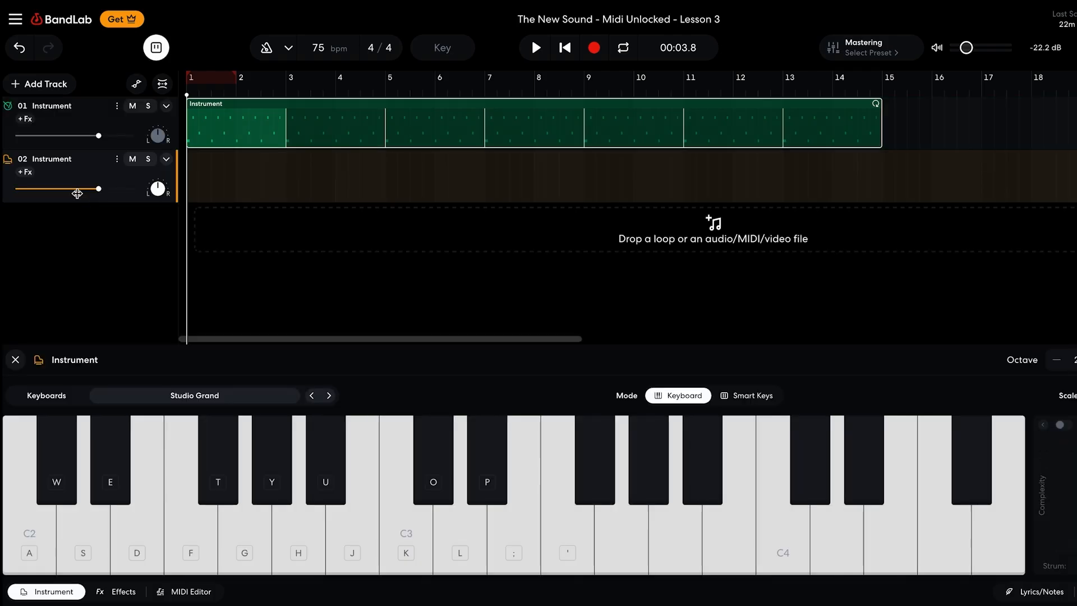
left_click(189, 399)
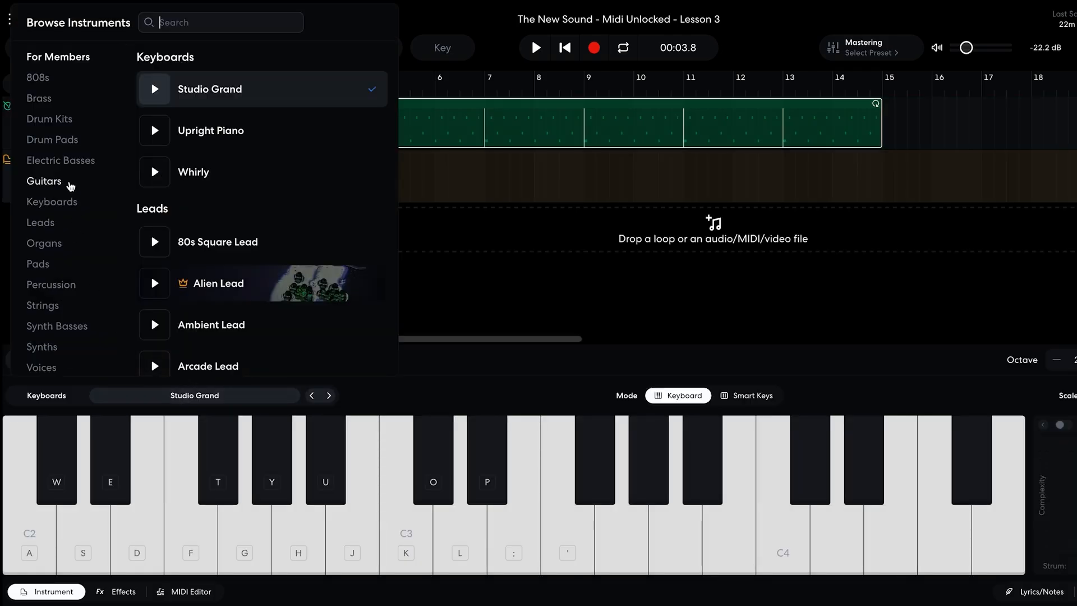
left_click(45, 181)
left_click(231, 138)
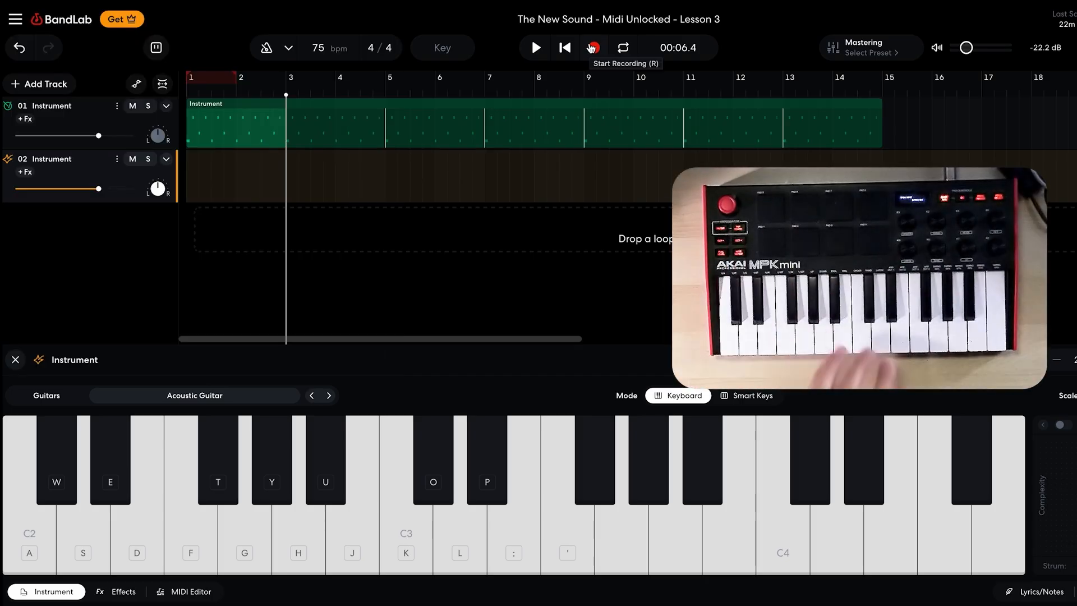
Step: Record four bars of guitar chords from bar 3 and quantize all their notes to 1/8
left_click(592, 48)
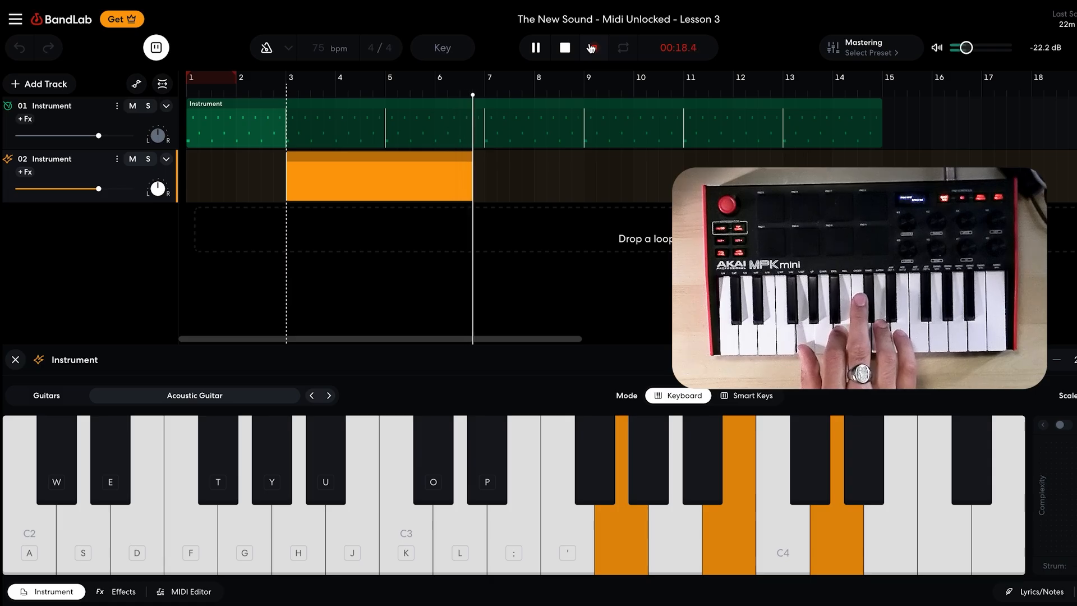
left_click(591, 49)
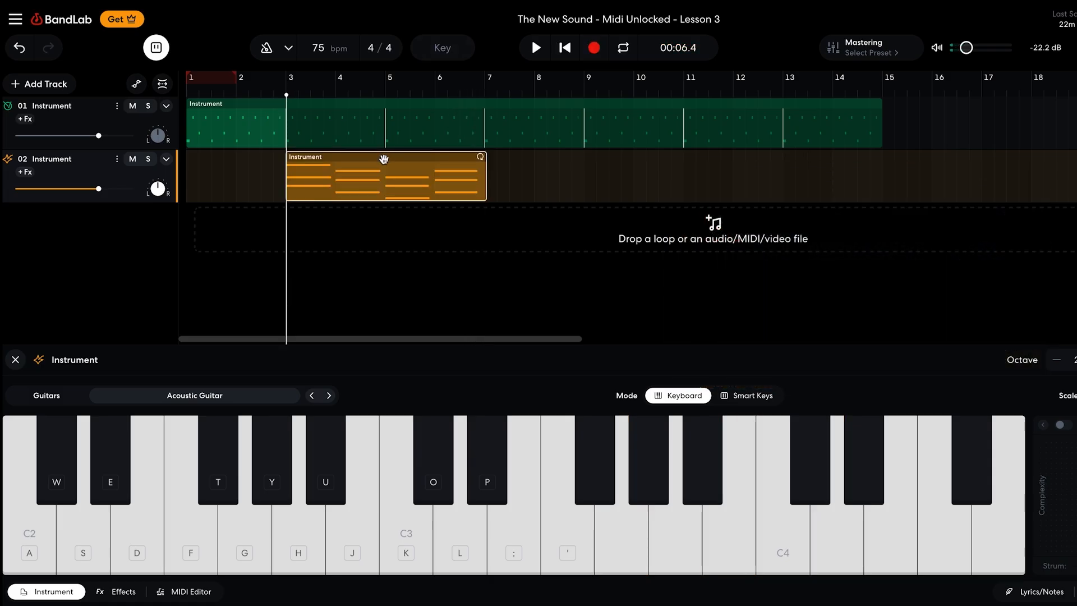
double_click(384, 158)
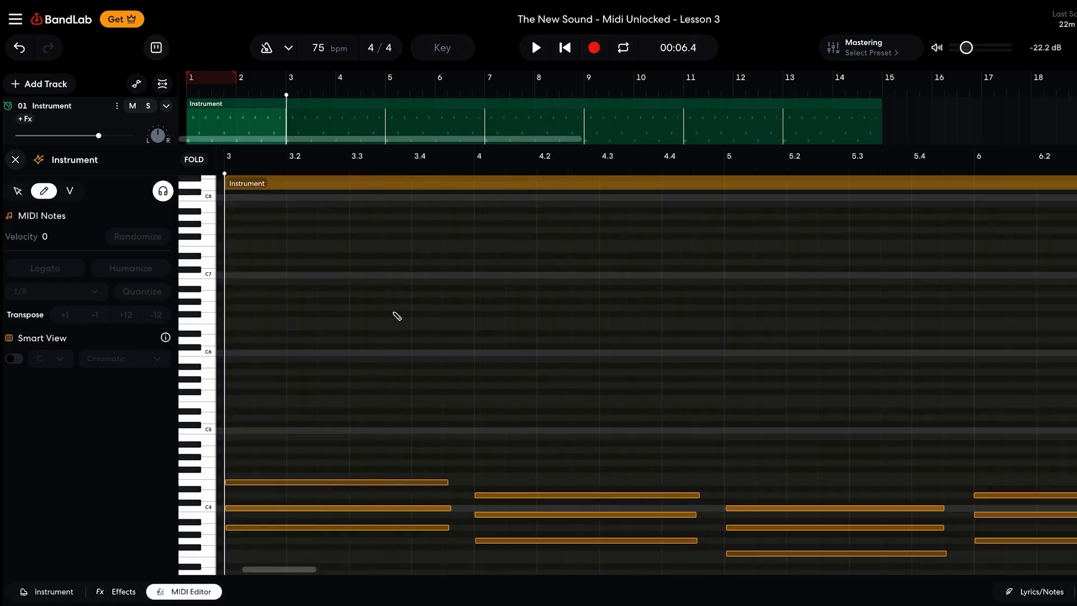
key("ctrl+a")
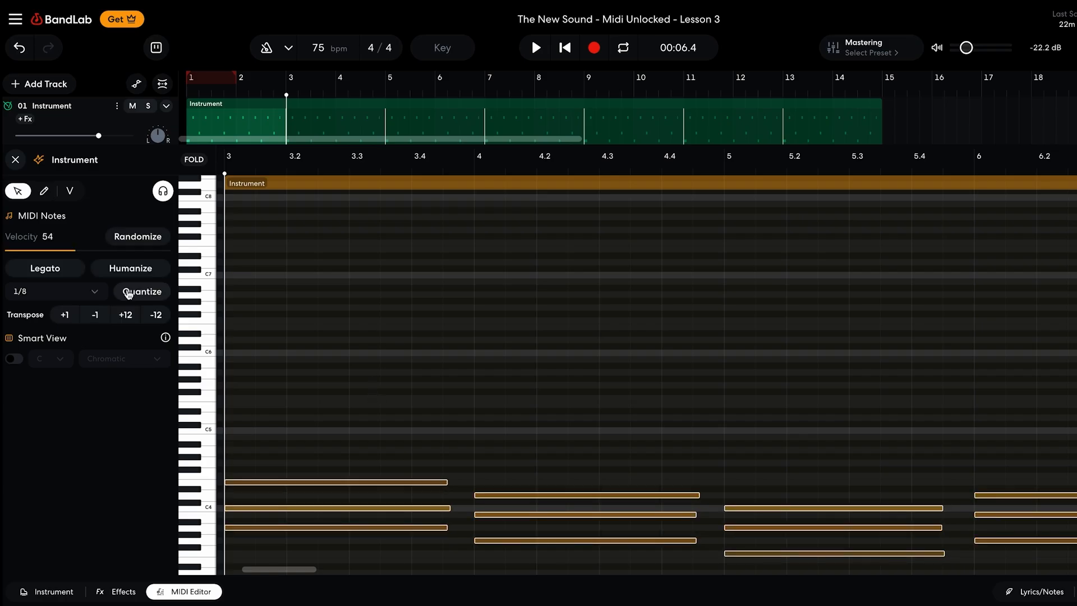
left_click(16, 160)
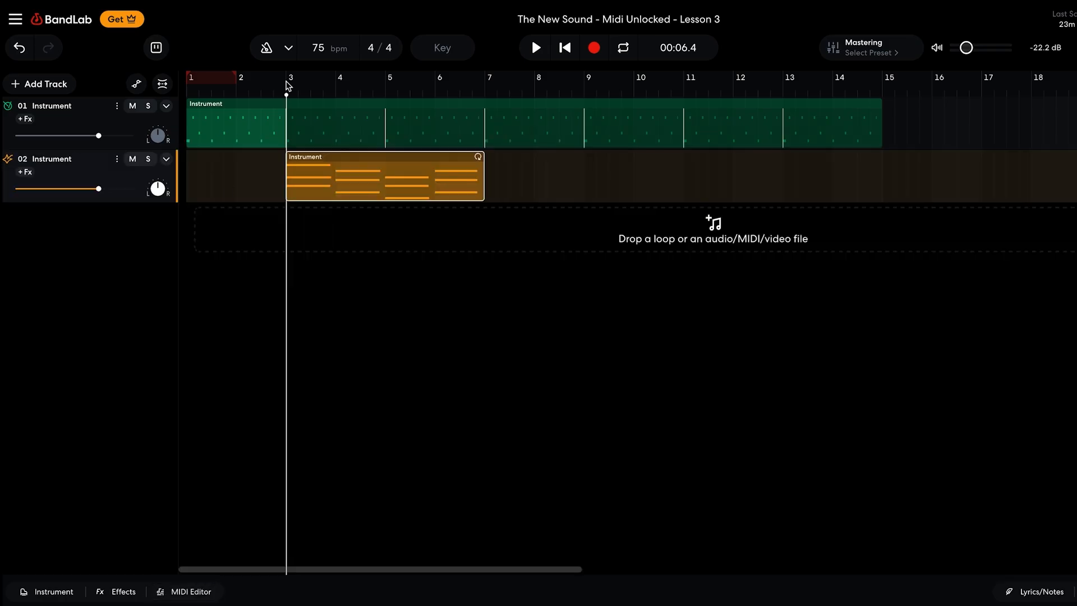
Step: Play back the guitar chords with the drums and loop the guitar region out to bar 15
key("space")
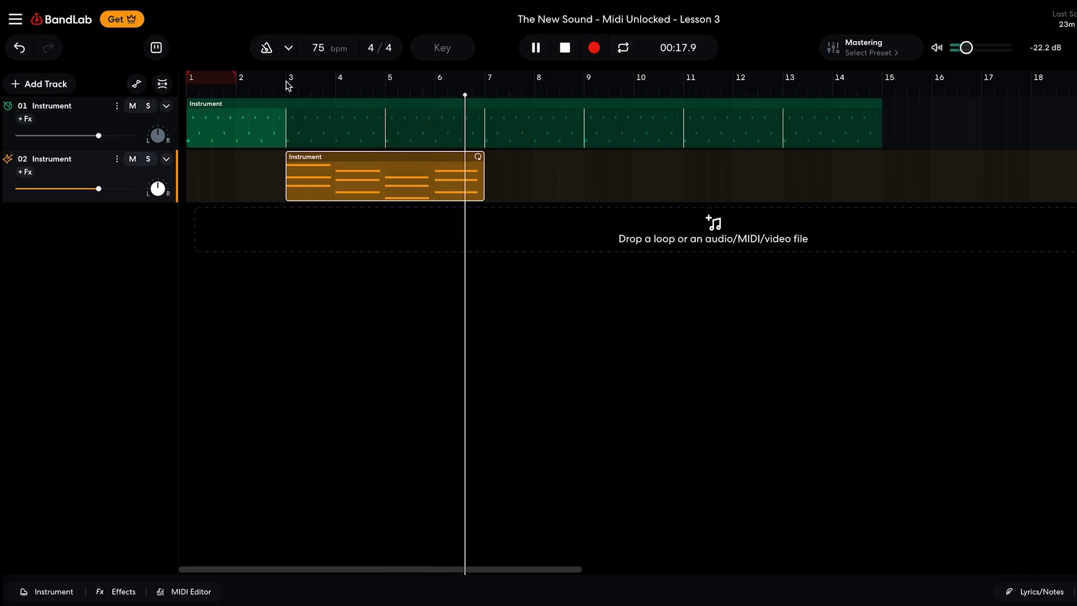
key("space")
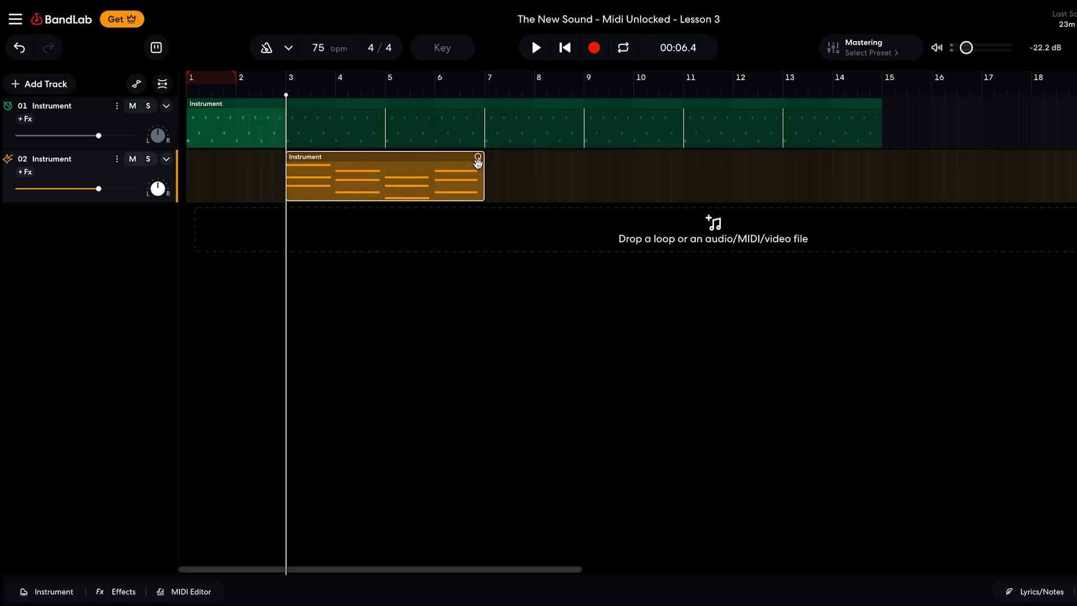
left_click_drag(489, 157, 875, 164)
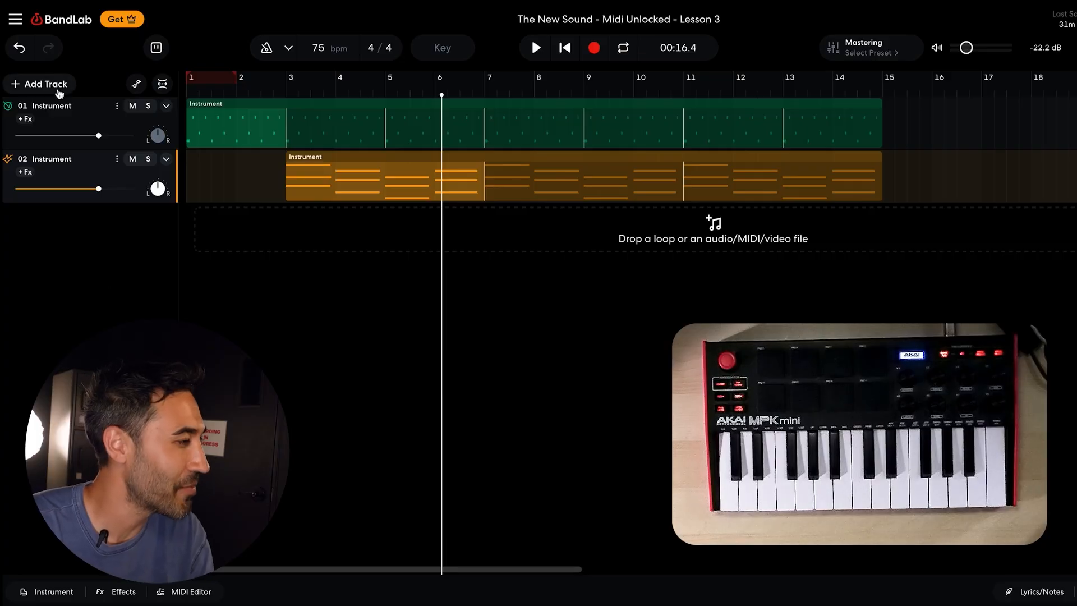
Step: Add a third virtual instrument track and keep its Studio Grand piano sound
left_click(40, 84)
left_click(98, 195)
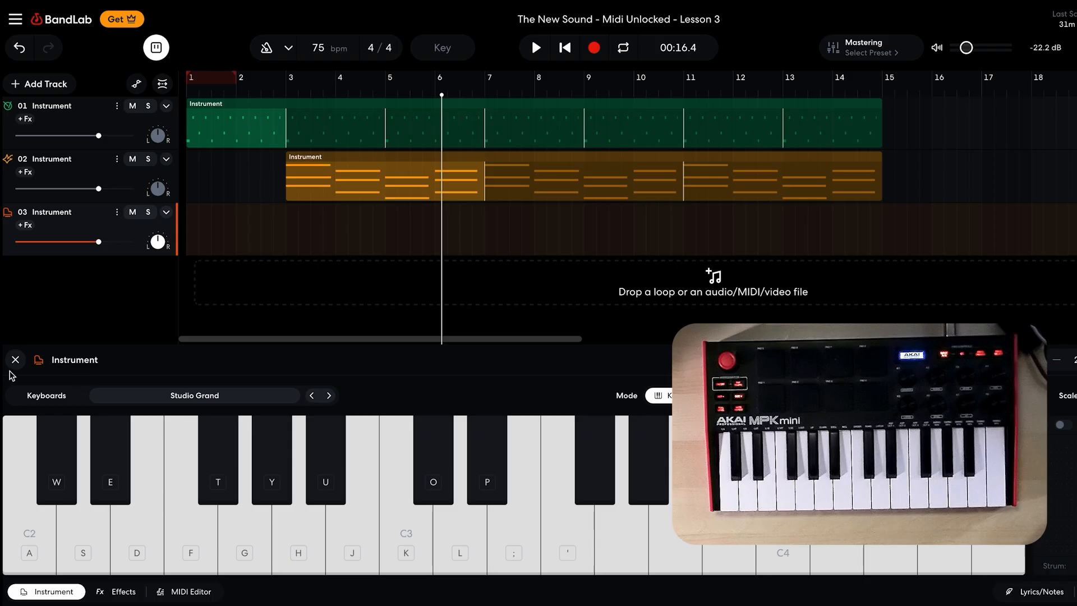
left_click(15, 361)
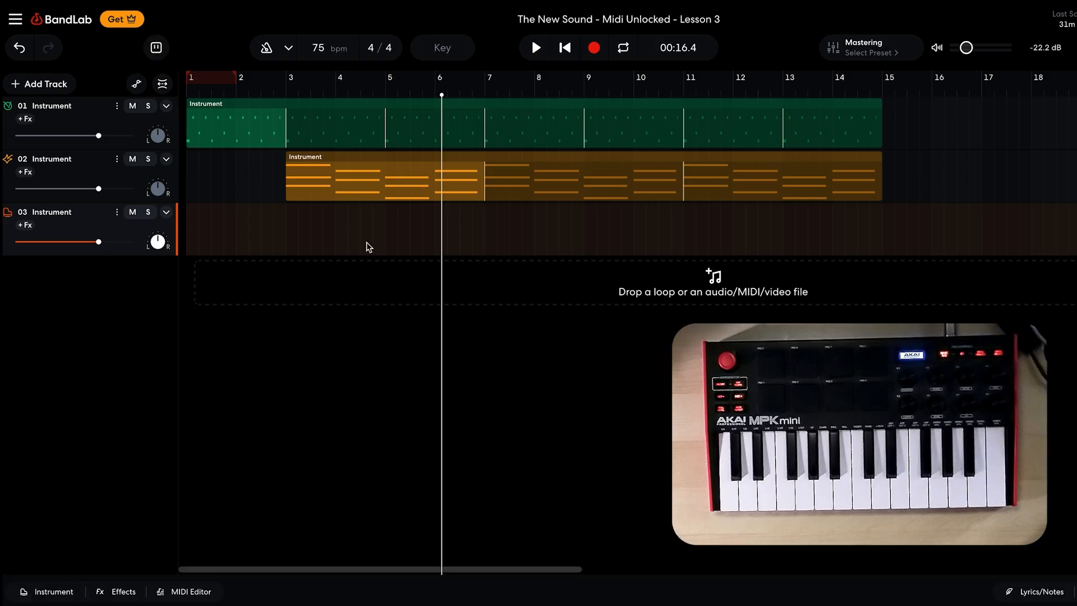
Step: Record a piano melody of about four and a half bars from bar 6 and quantize all its notes to 1/8
left_click(435, 85)
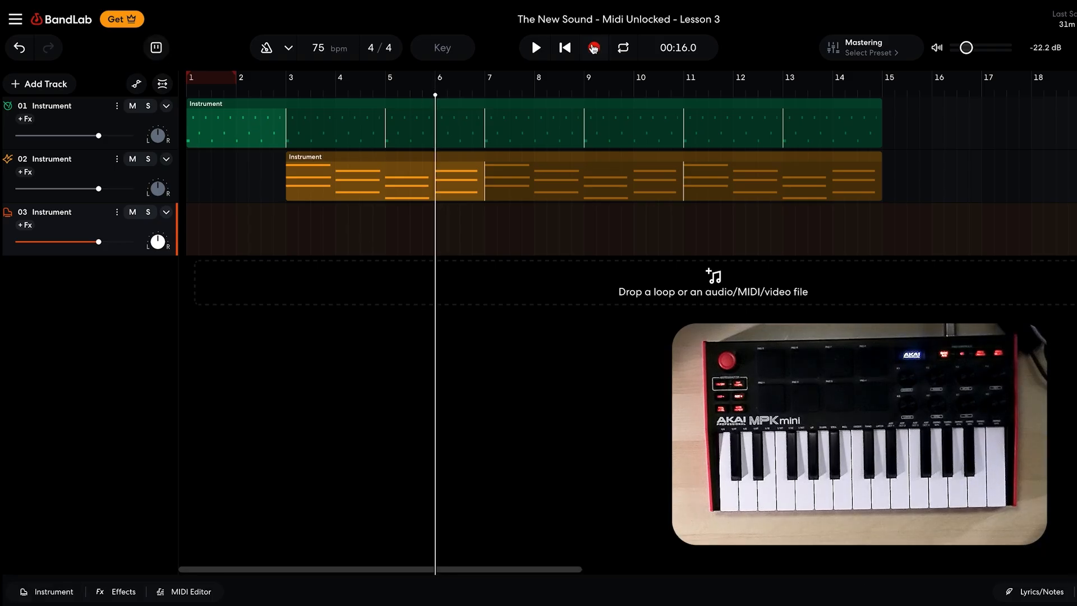
left_click(593, 48)
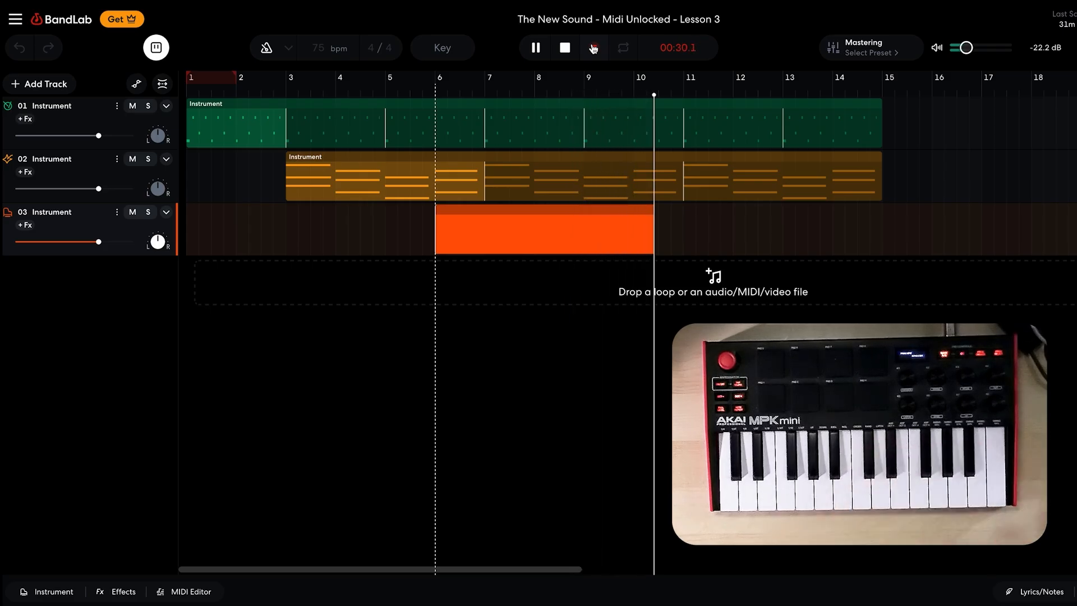
left_click(593, 49)
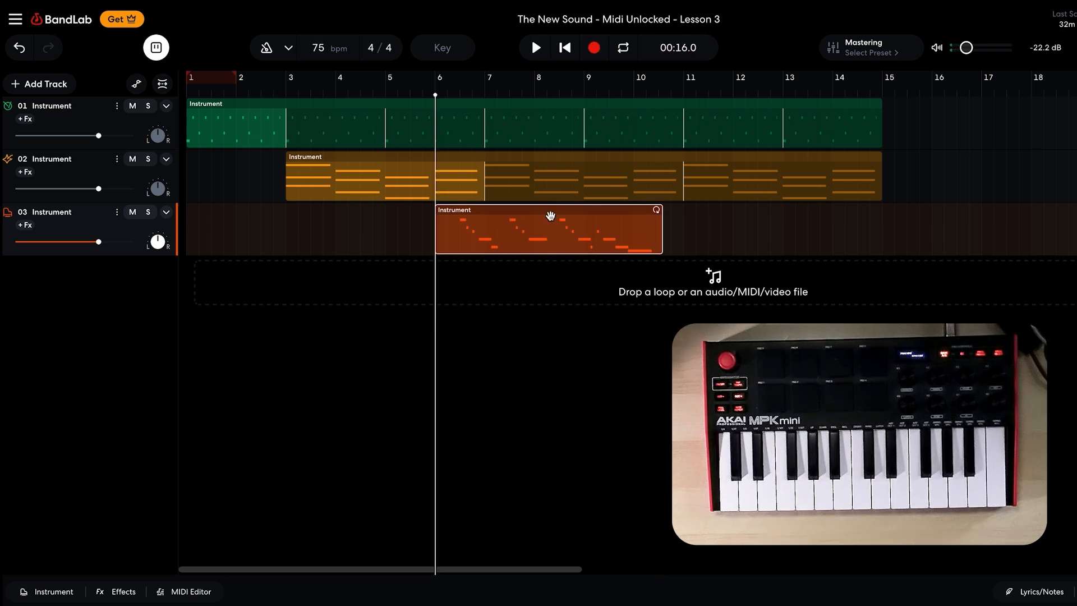
double_click(549, 217)
key("ctrl+a")
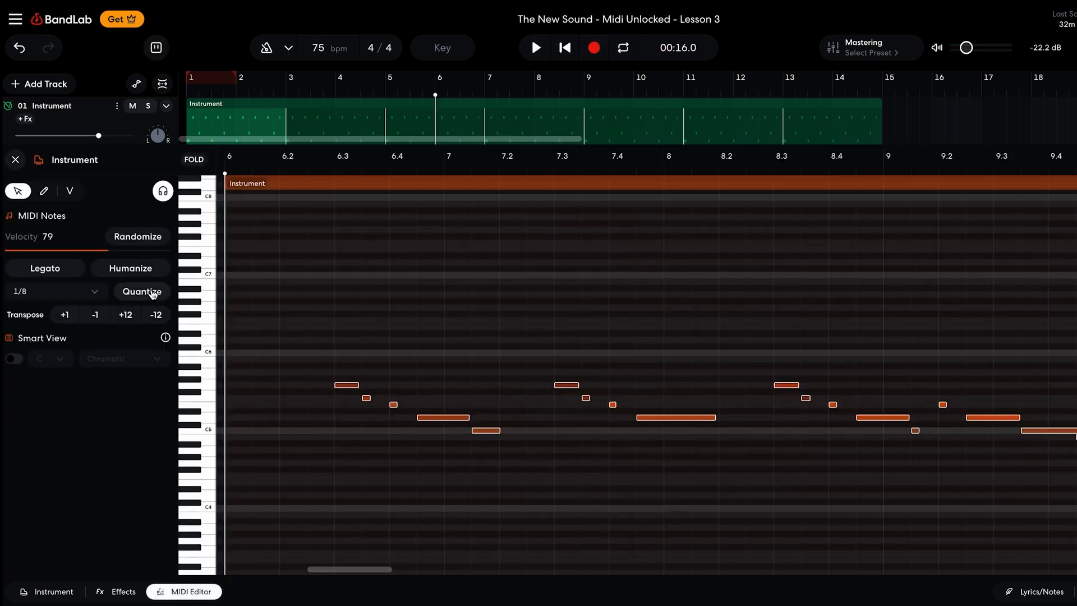
left_click(16, 161)
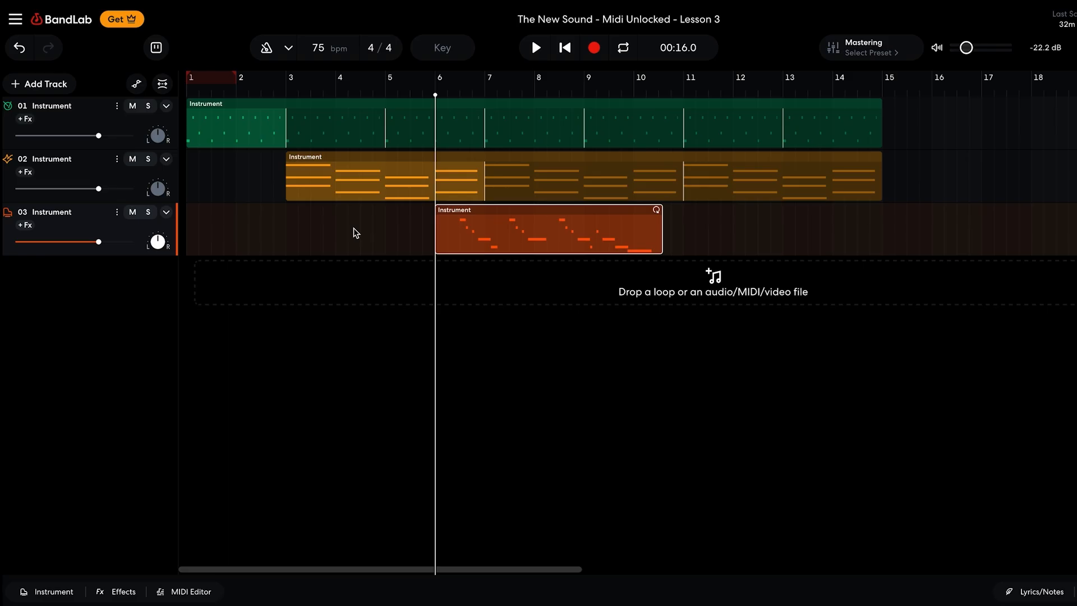
Step: Play back the quantized piano melody with the drums and guitar from about bar 6
left_click(460, 96)
key("space")
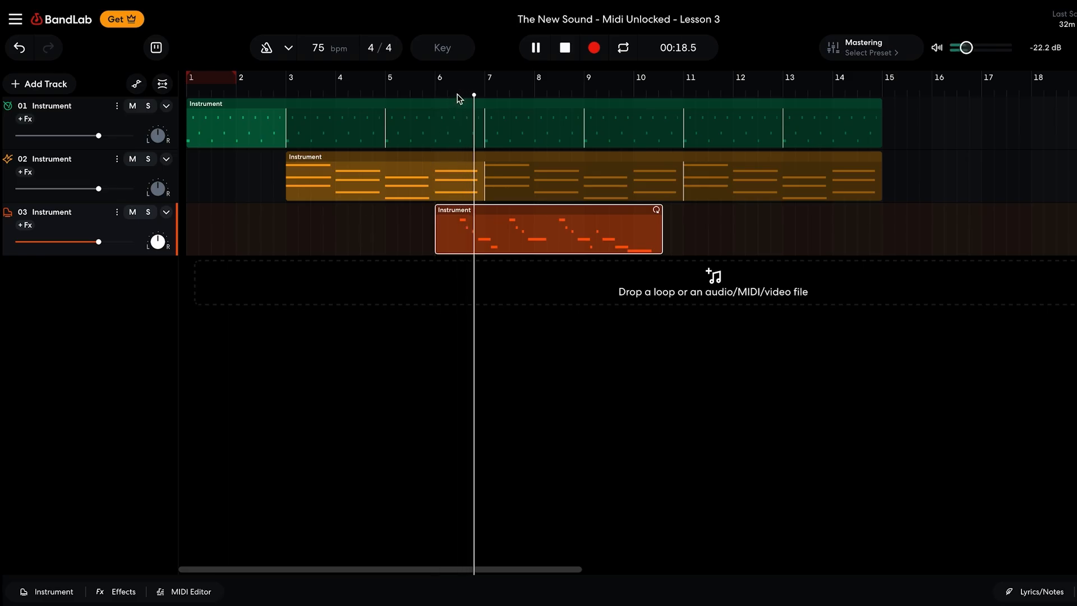
key("space")
Step: Set the piano track's reverb to about 57% in its effects
double_click(513, 210)
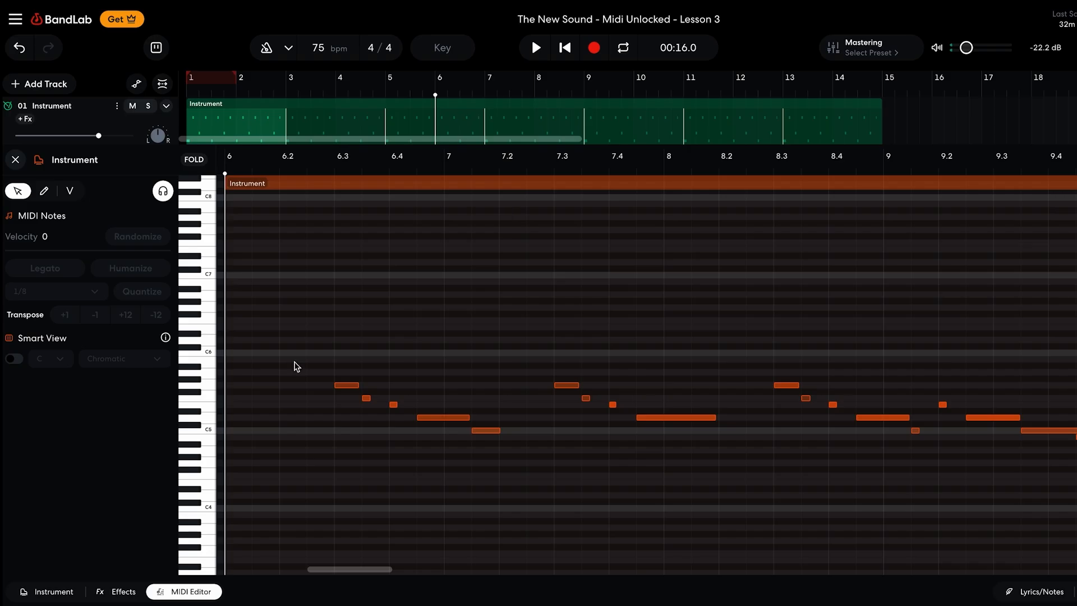
left_click(119, 592)
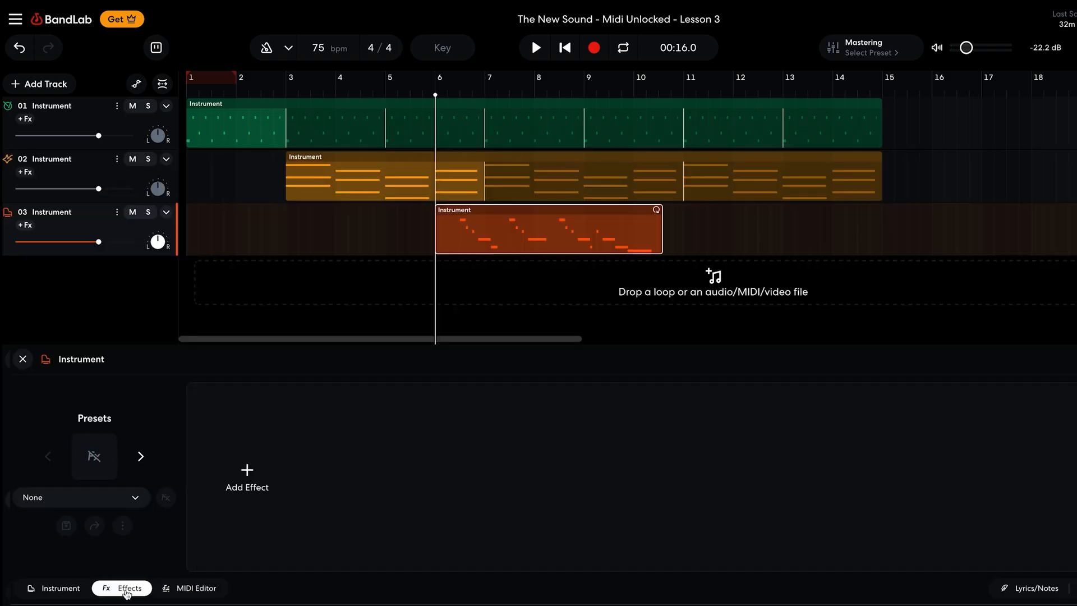
left_click_drag(1058, 501, 1058, 438)
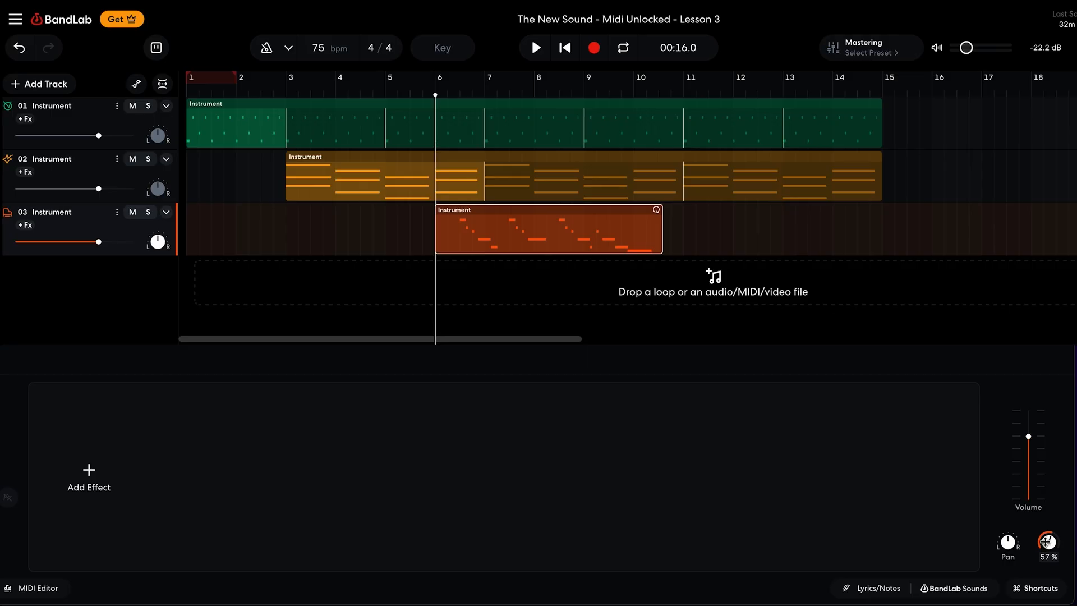
left_click_drag(1046, 542, 1047, 537)
Step: Play back the song from the middle of bar 6 while turning the piano track's reverb up further
left_click(460, 94)
key("space")
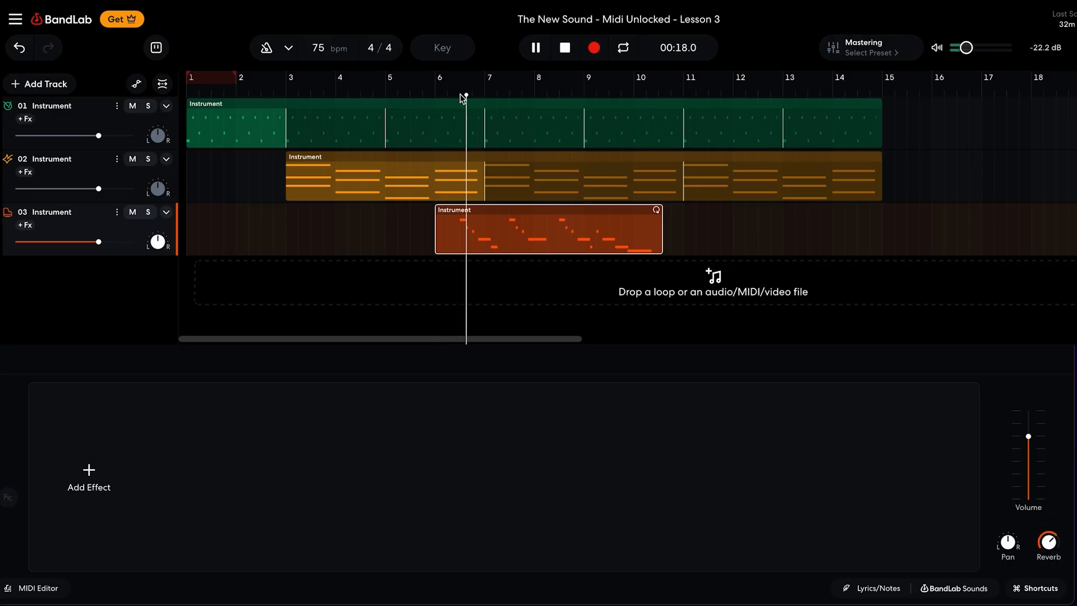
mouse_move(1047, 550)
left_click_drag(1047, 550, 1049, 530)
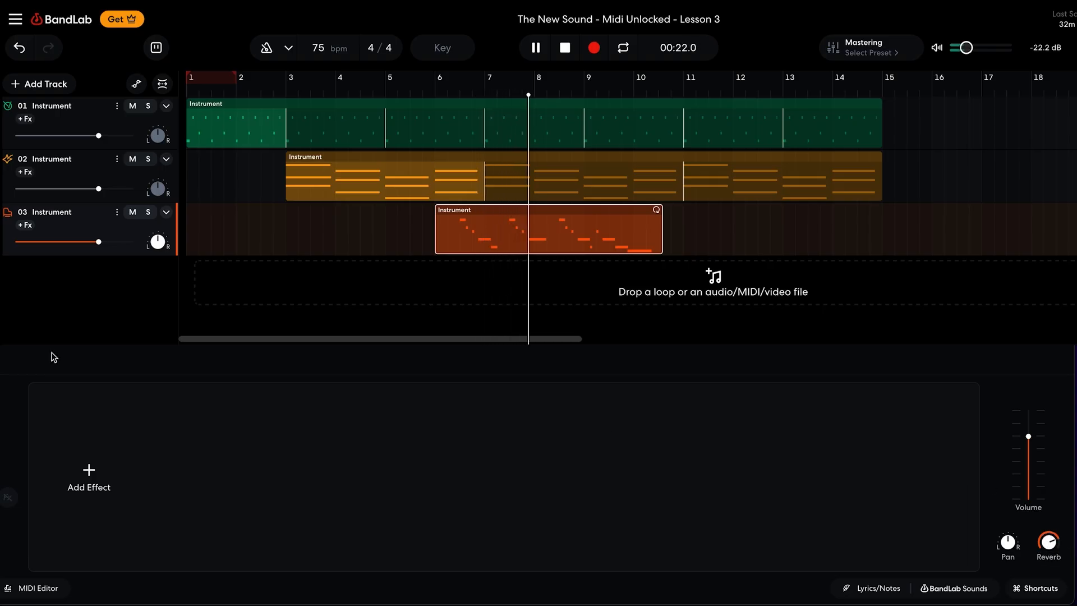
left_click(16, 359)
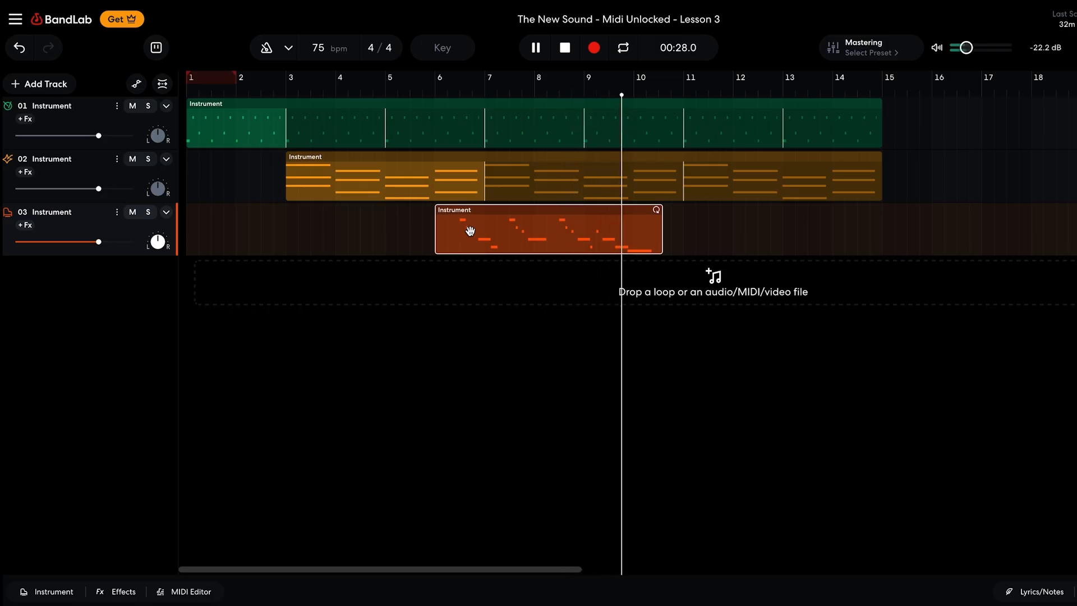
key("space")
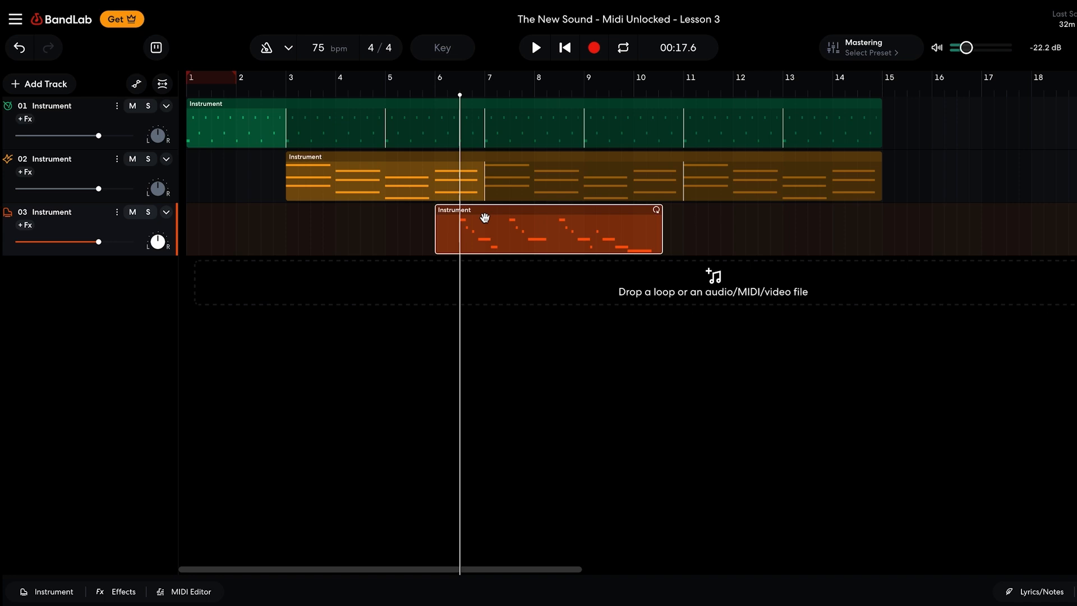
Step: Trim the start of the piano region to its first note at mid-bar 6 and loop the region out to mid-bar 14
left_click_drag(439, 235, 457, 237)
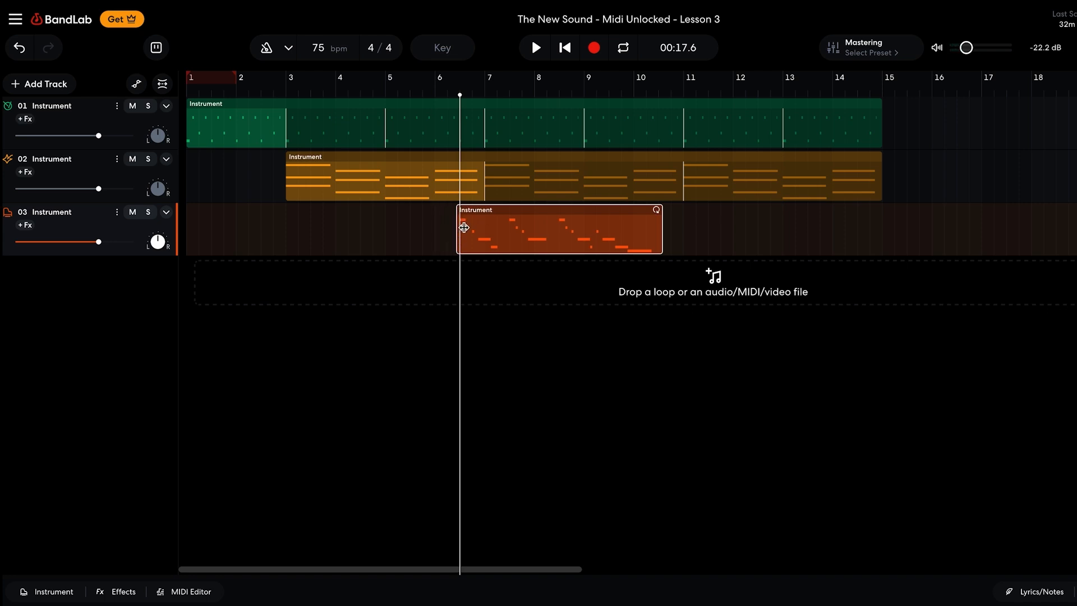
left_click(483, 210)
double_click(513, 208)
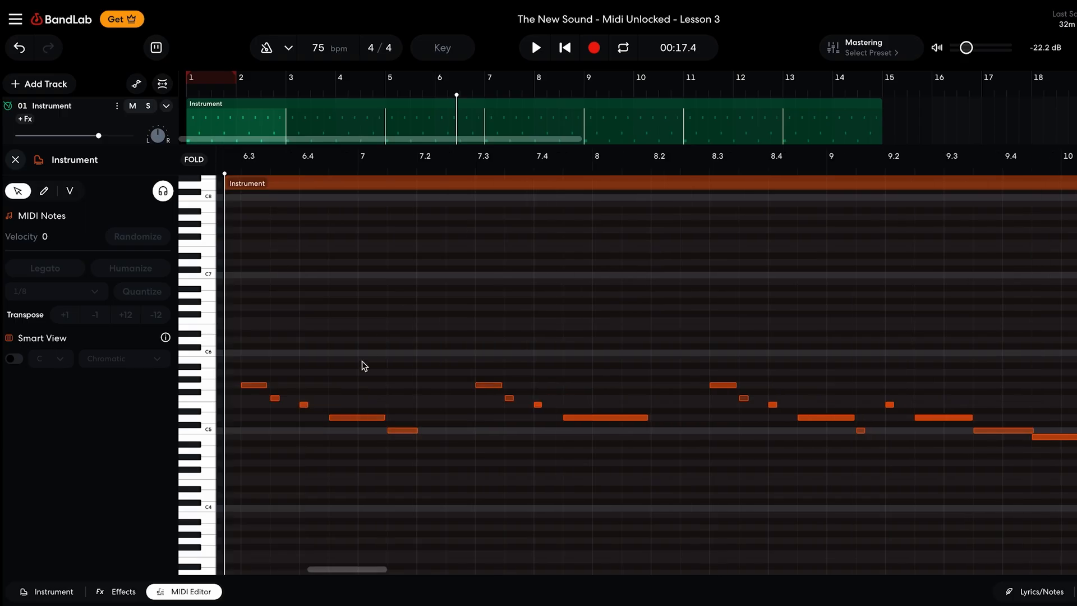
key("ctrl+a")
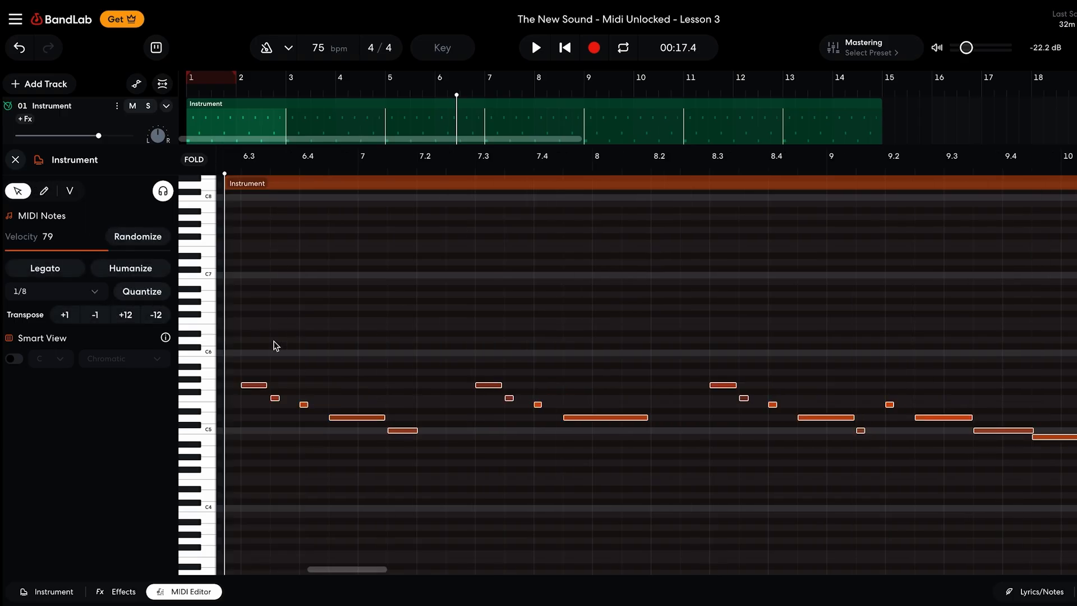
left_click(275, 346)
left_click(252, 386)
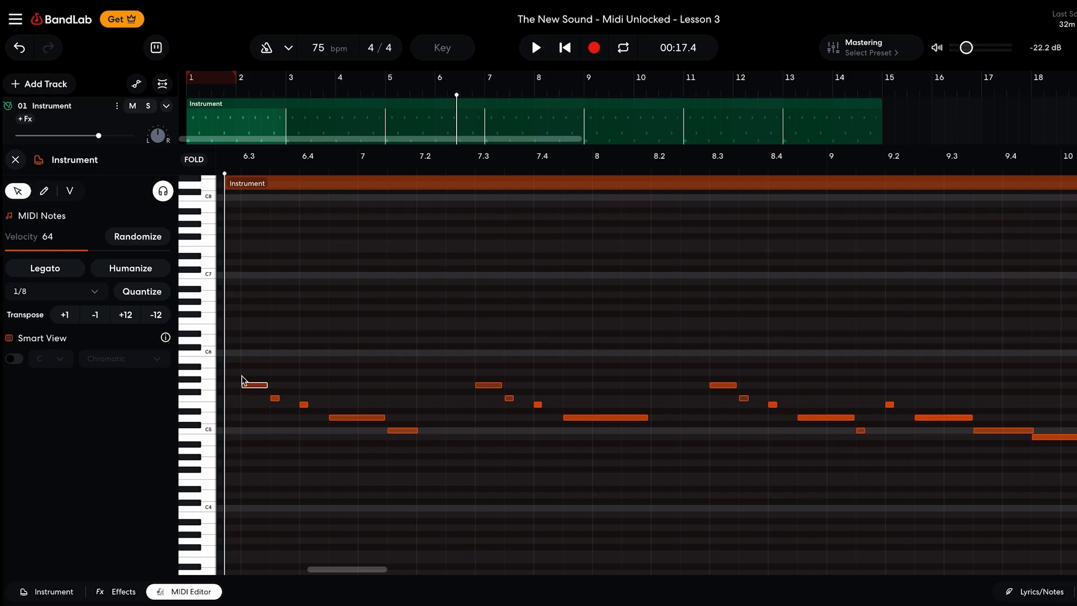
left_click(15, 160)
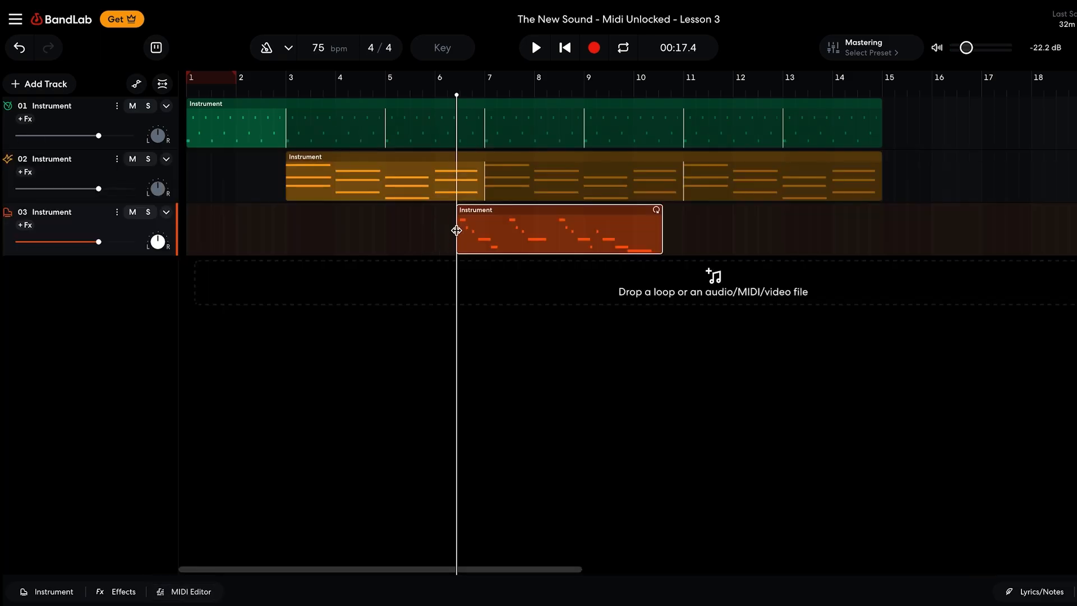
left_click(466, 231)
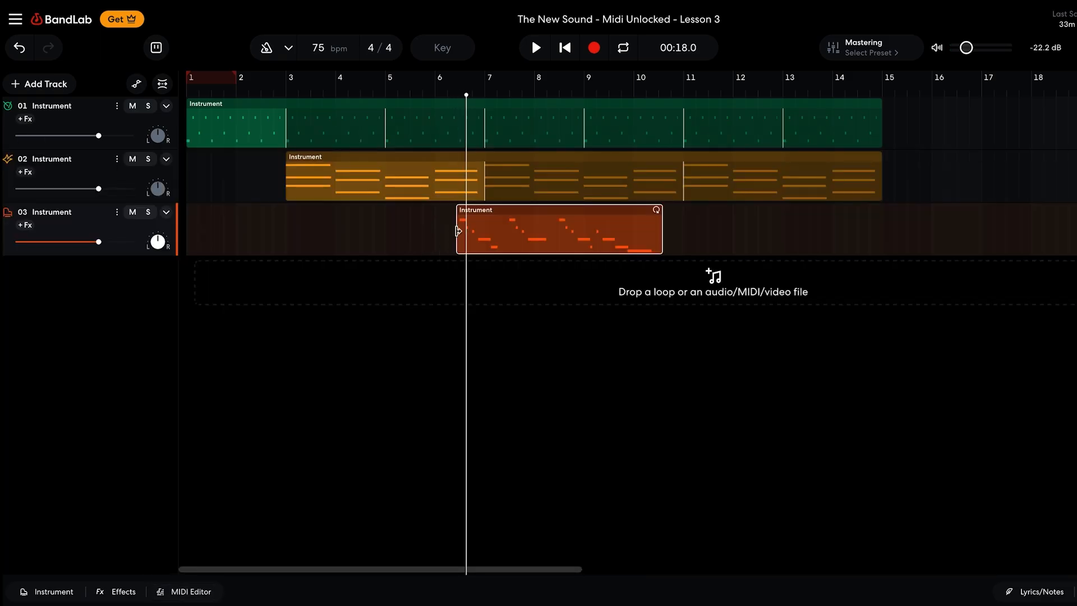
left_click_drag(459, 230, 462, 230)
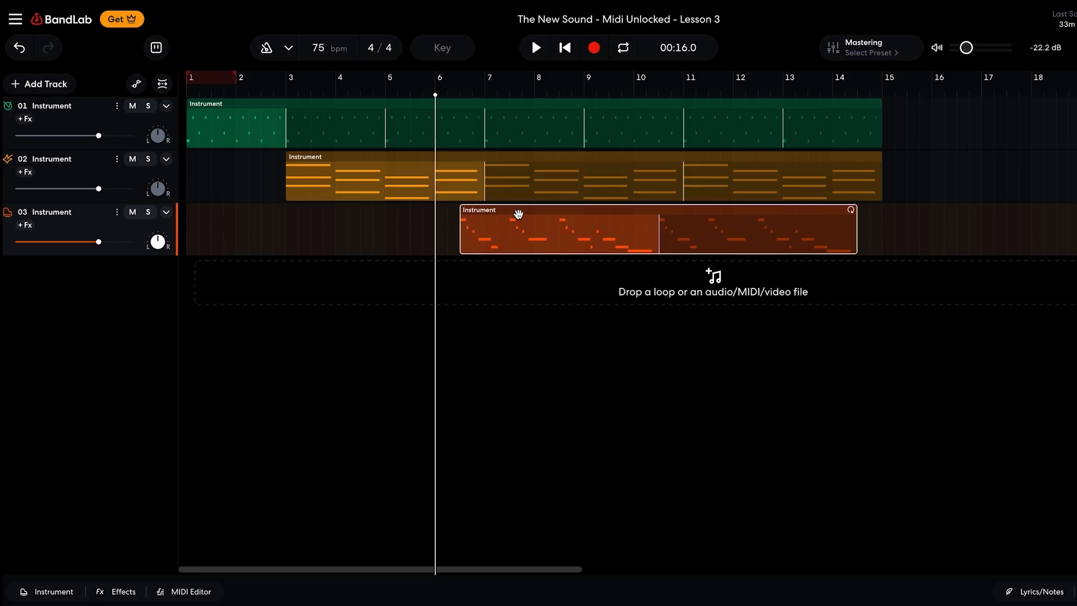
Step: Play back the looped piano region with the drums and guitar from mid-bar 6
left_click(460, 97)
key("space")
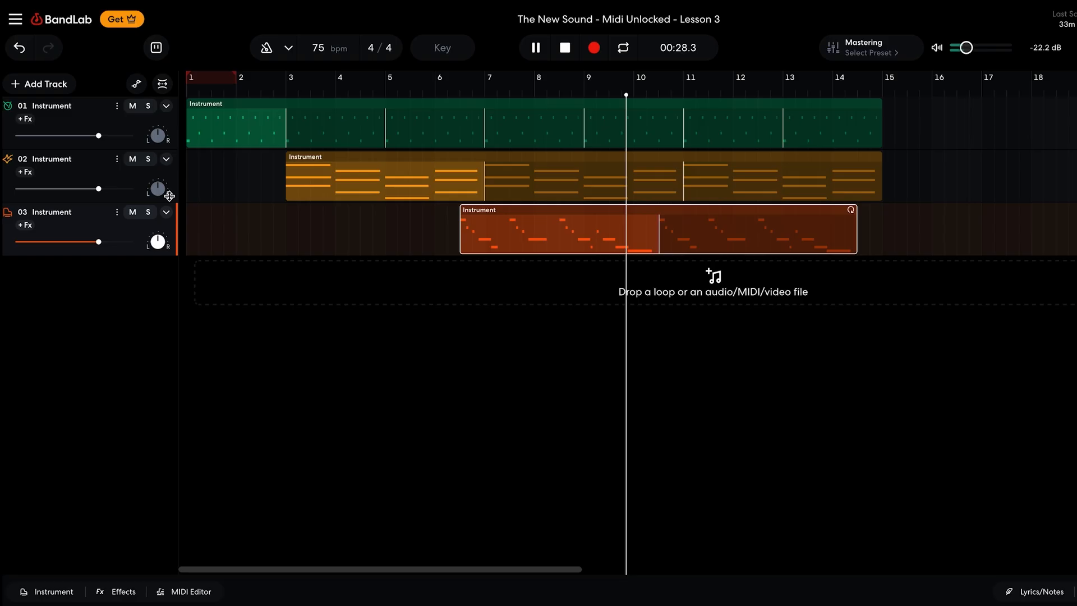
key("space")
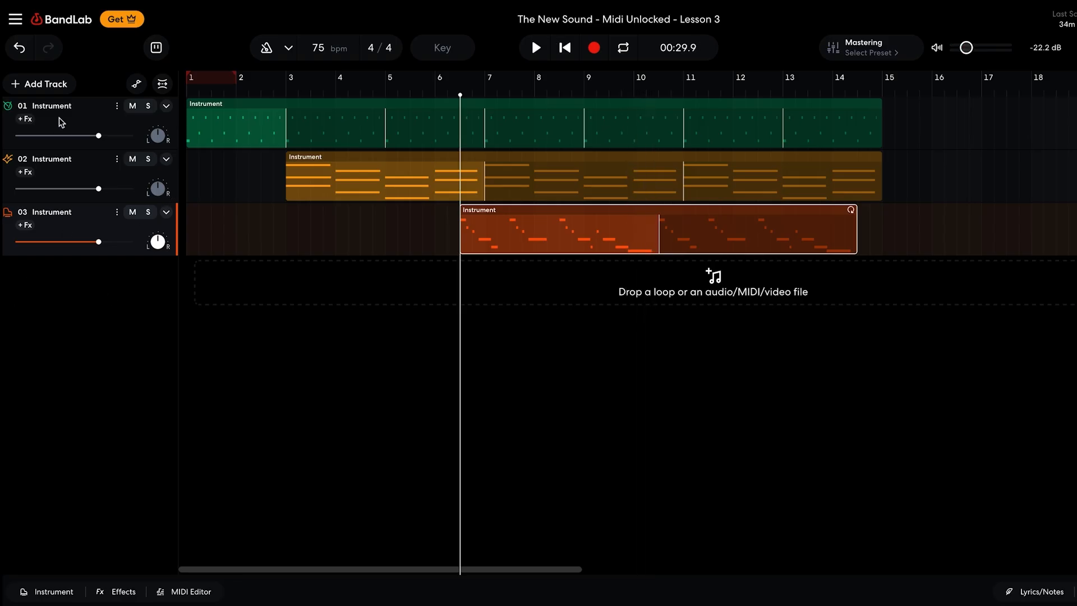
Step: Add a fourth virtual instrument track and load the '62 P-Bass sound from Electric Basses onto it
left_click(49, 84)
left_click(73, 186)
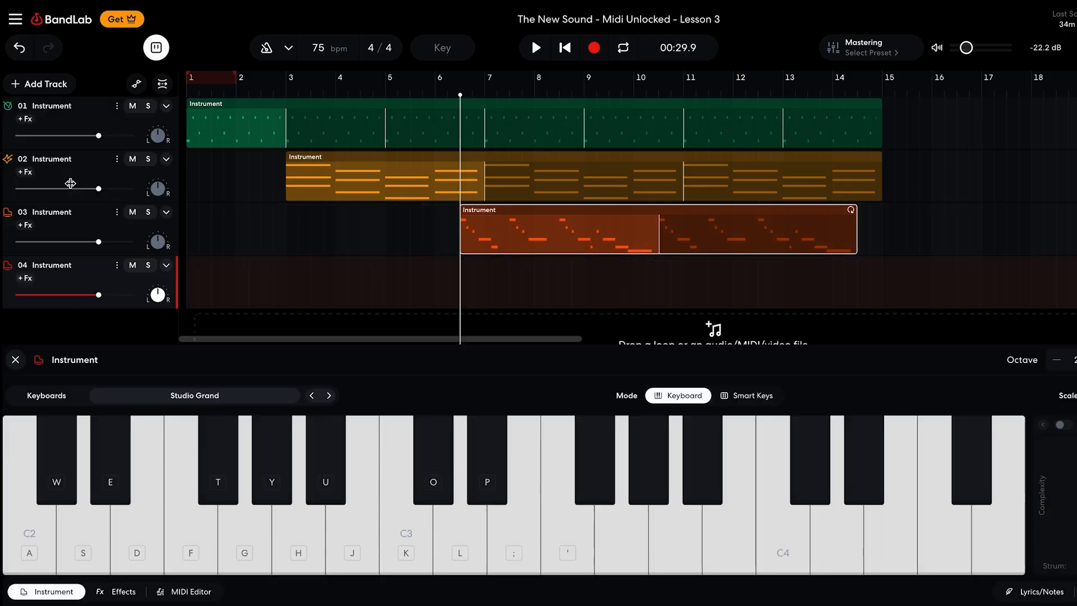
left_click(192, 394)
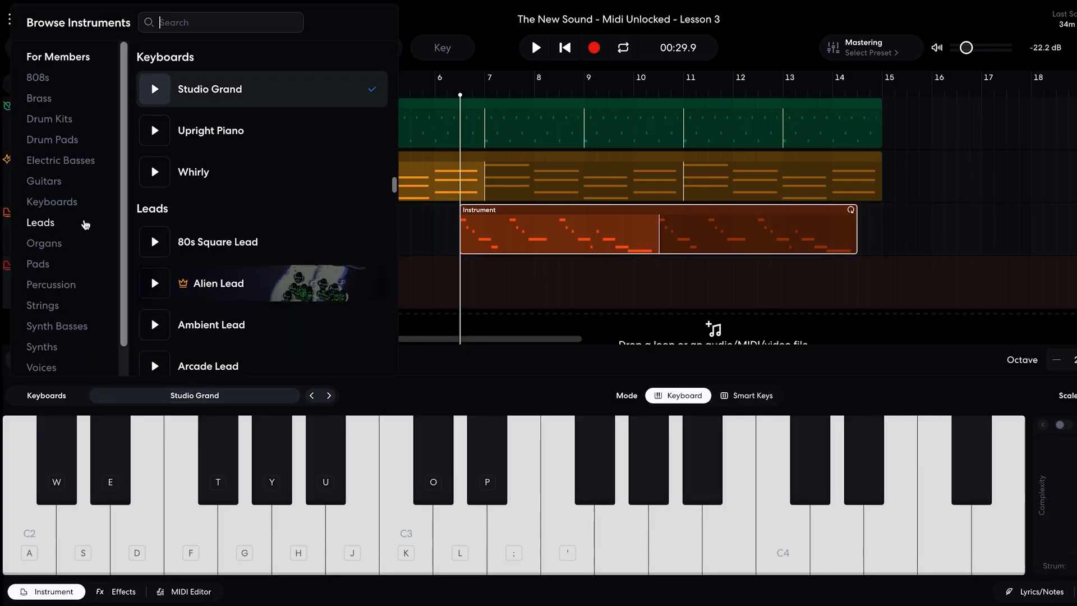
left_click(74, 161)
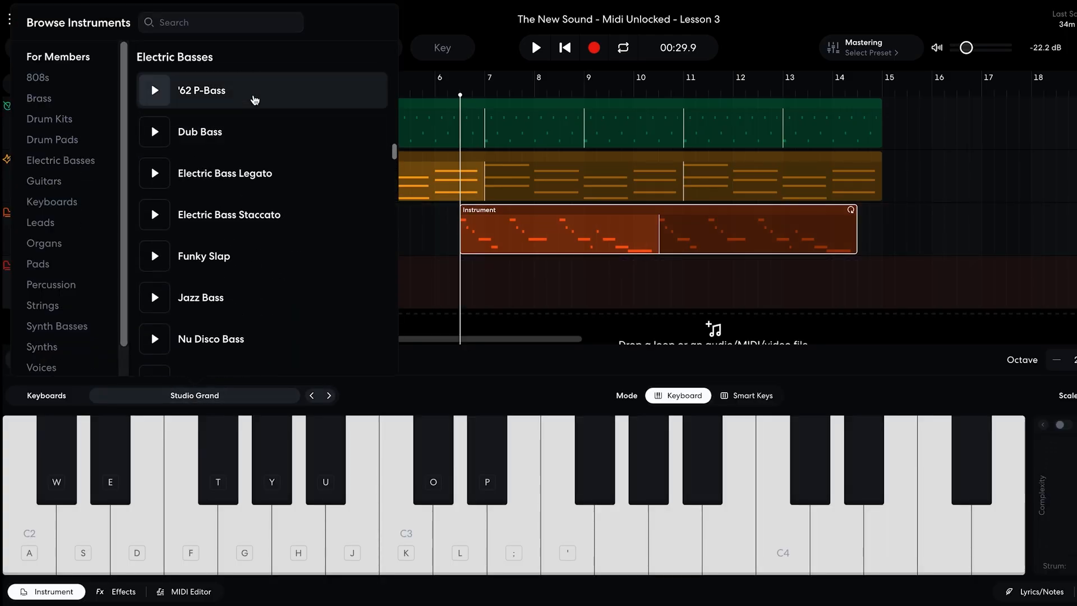
left_click(254, 100)
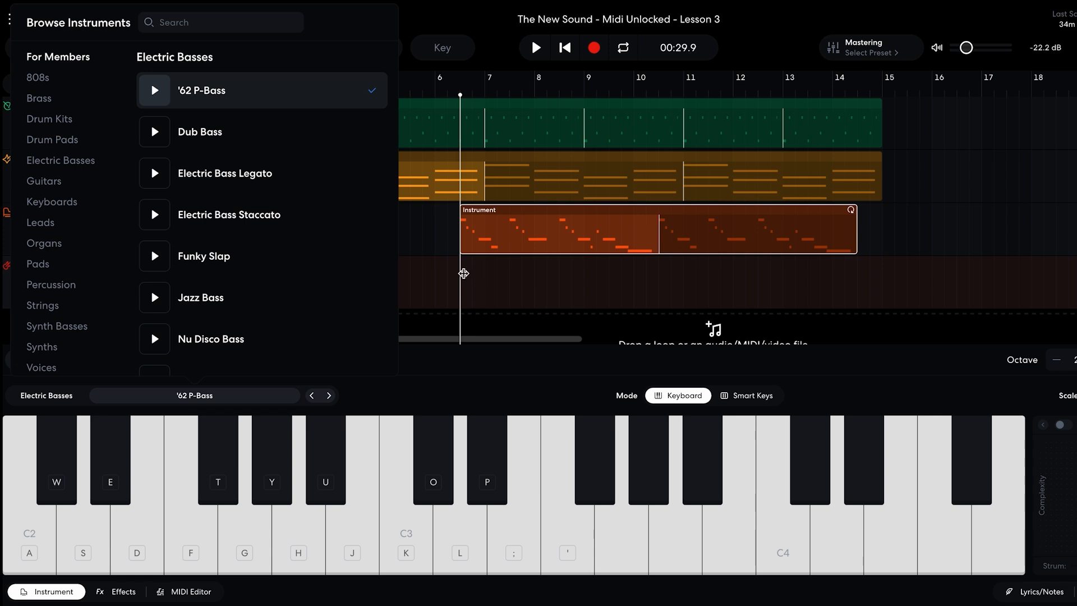
Step: Record four bars of bass notes from bar 11 on the new track and quantize all of them to 1/8
left_click(469, 273)
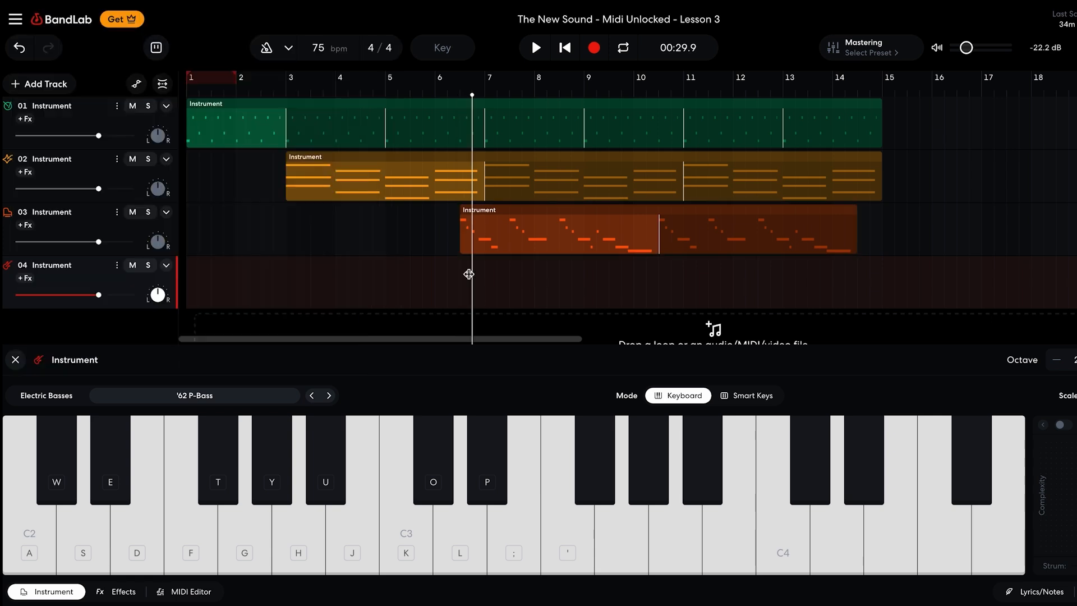
left_click(635, 282)
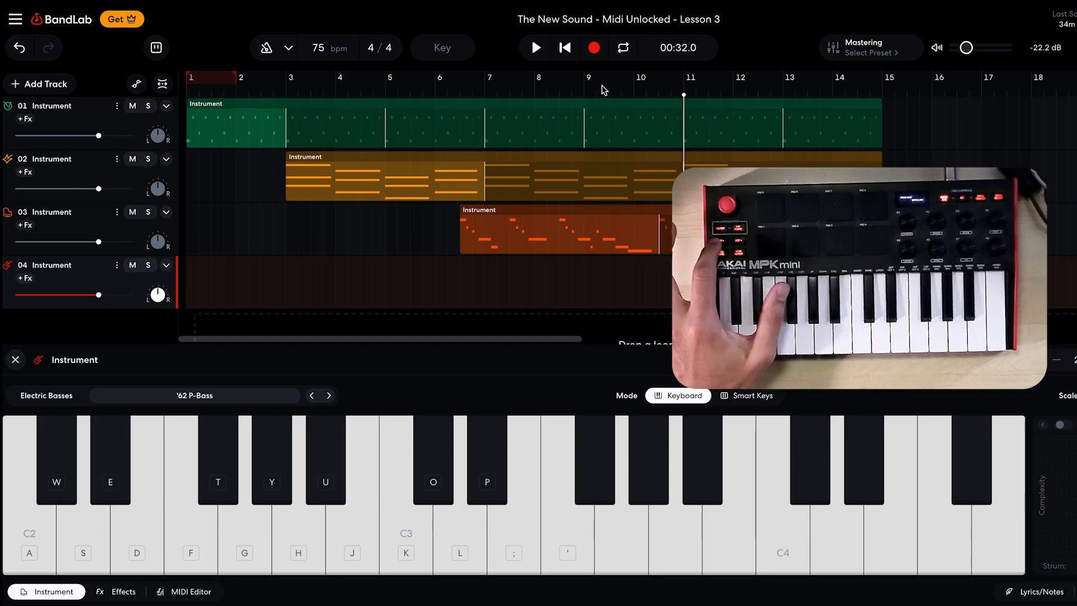
left_click(595, 48)
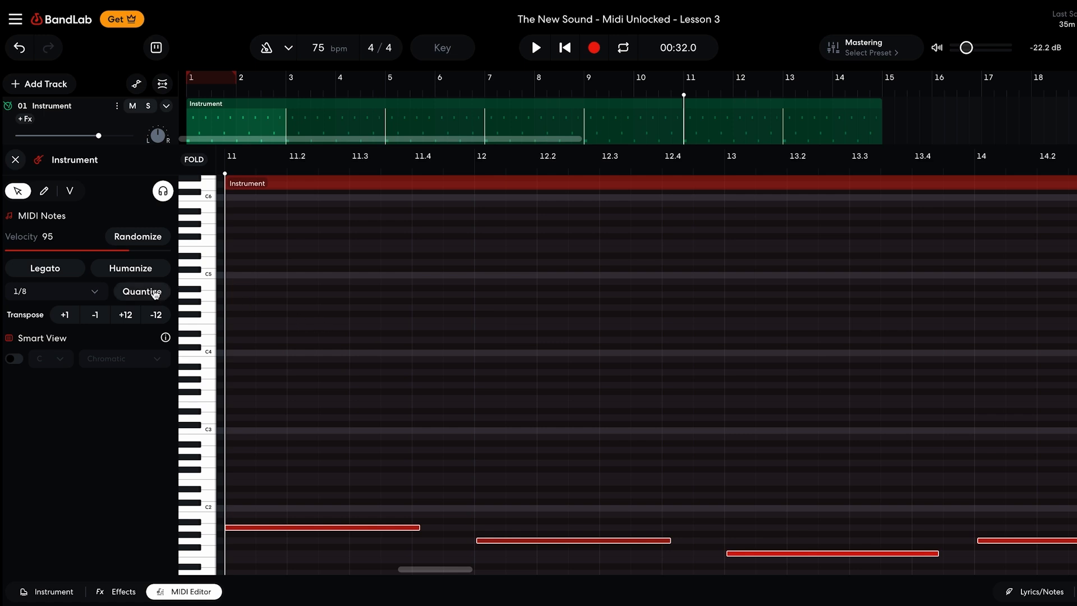
left_click(15, 160)
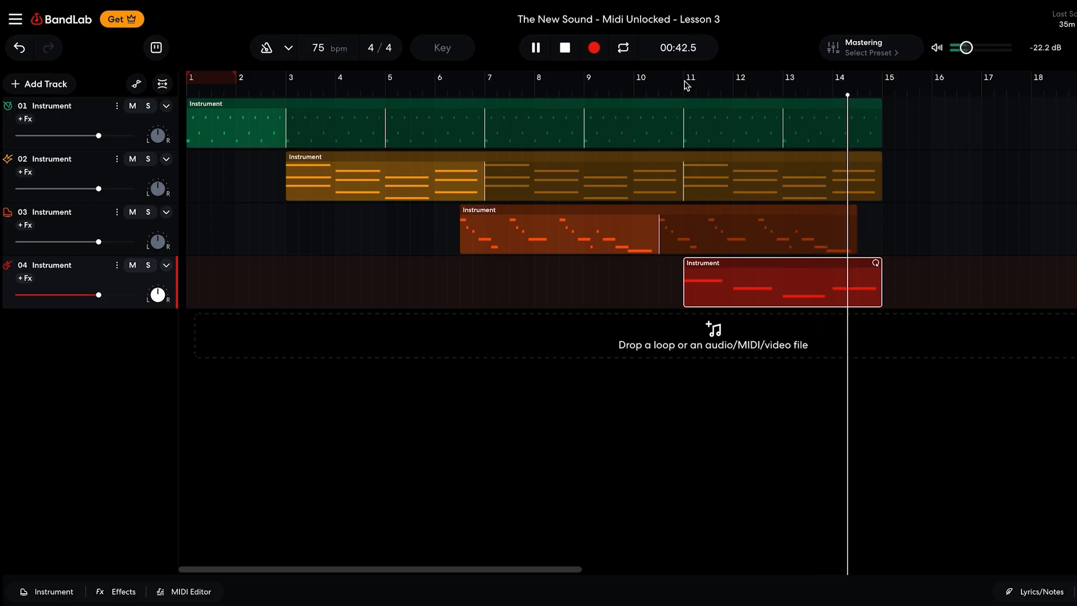
left_click(685, 82)
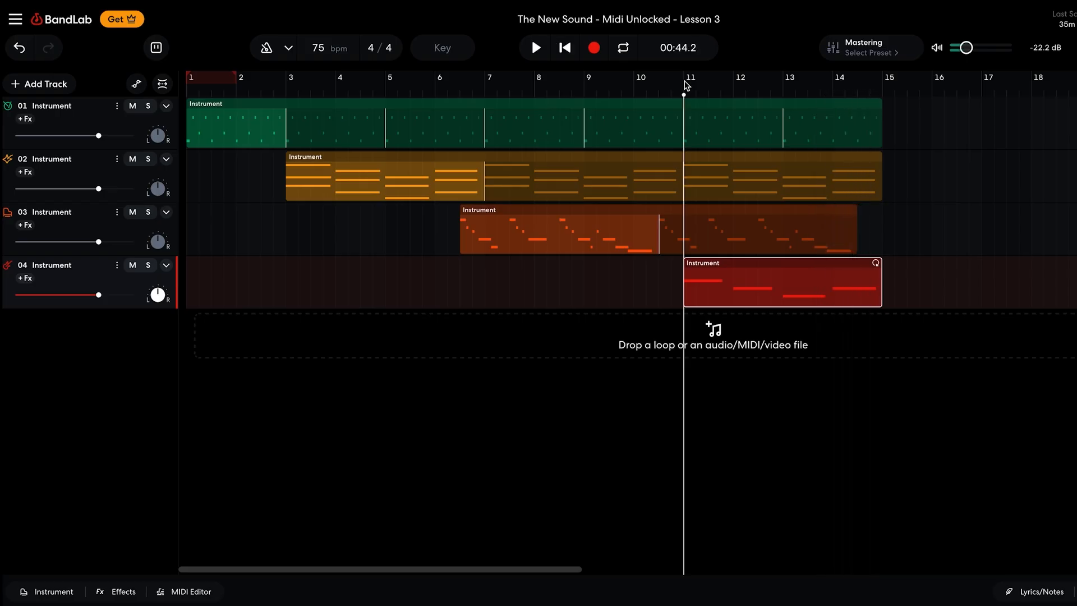